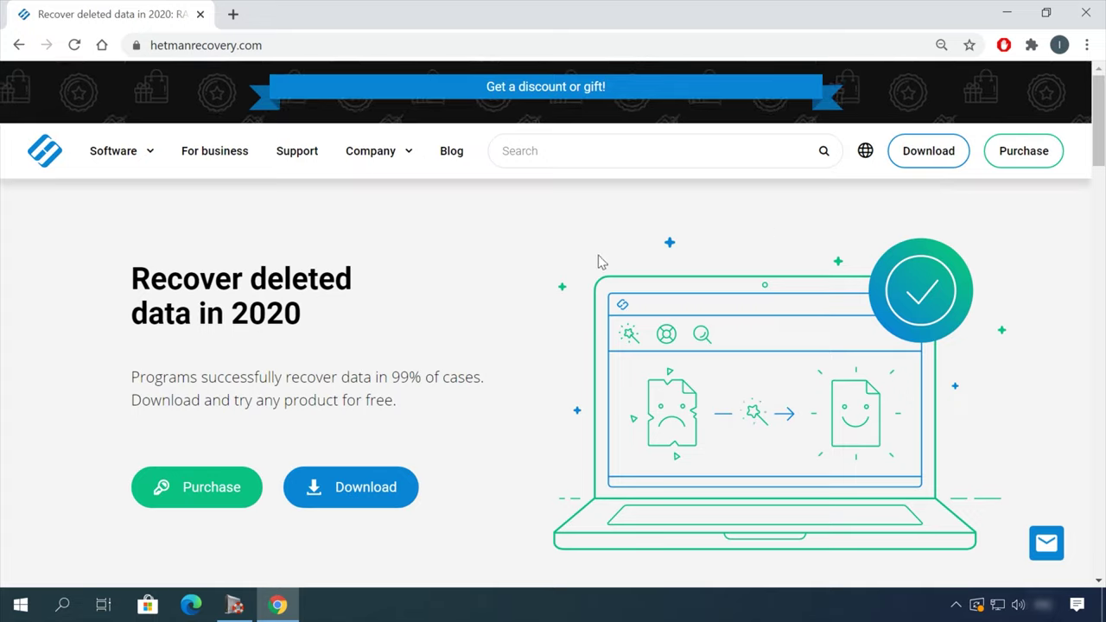
Step: Find Hetman Partition Recovery 3.1 among all products on hetmanrecovery.com and download its installation file
scroll(587, 262, down, 5)
scroll(570, 267, down, 10)
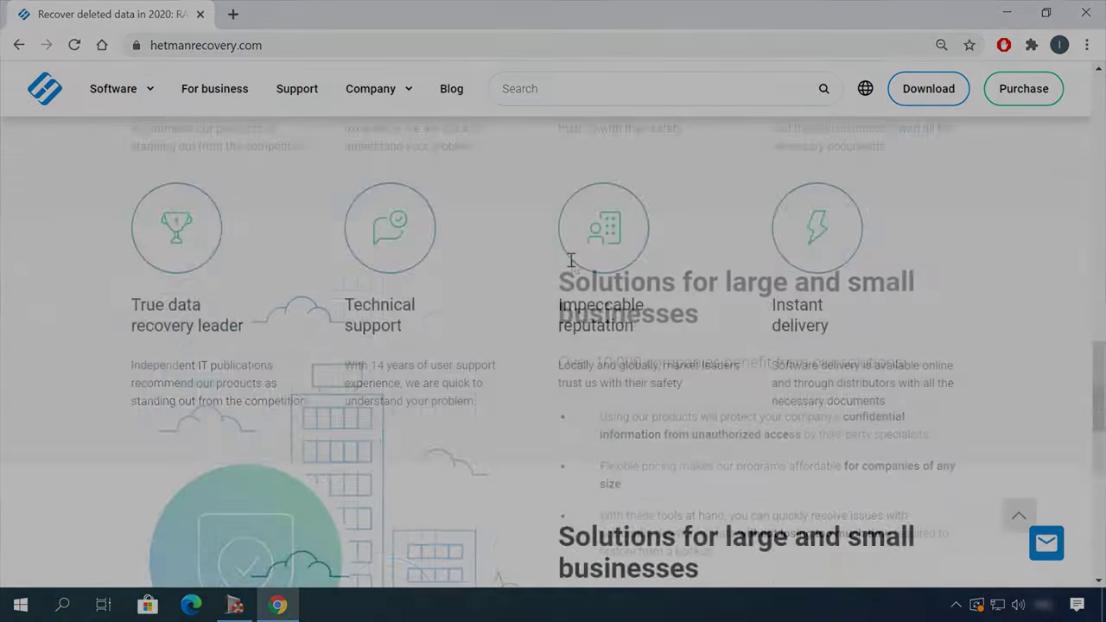
mouse_move(148, 153)
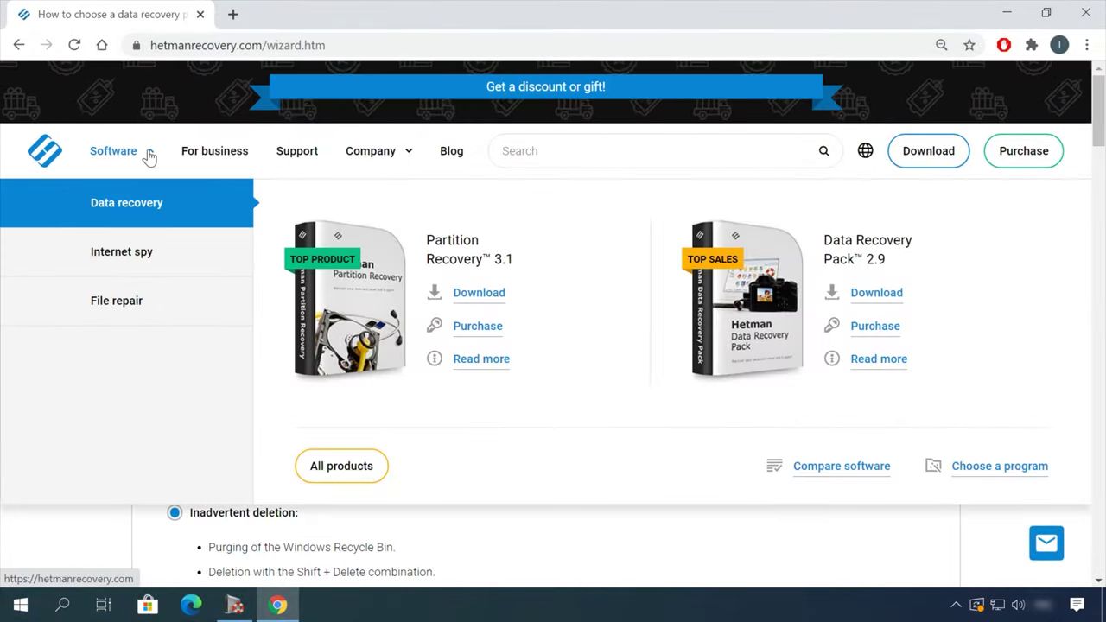
click(363, 486)
scroll(439, 437, down, 8)
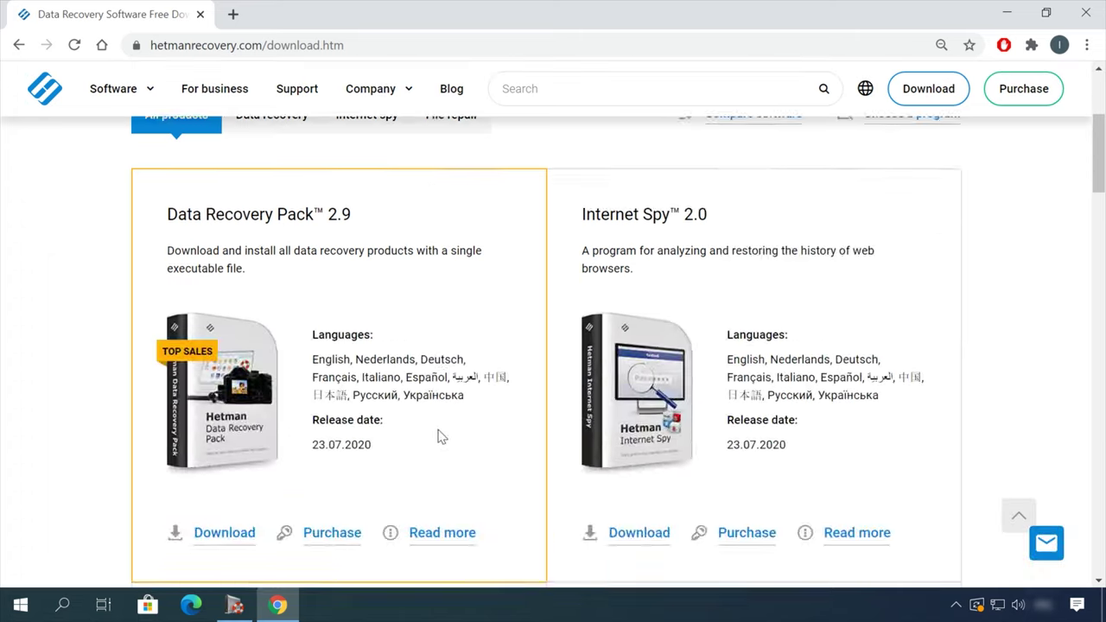
click(223, 514)
scroll(650, 401, down, 1)
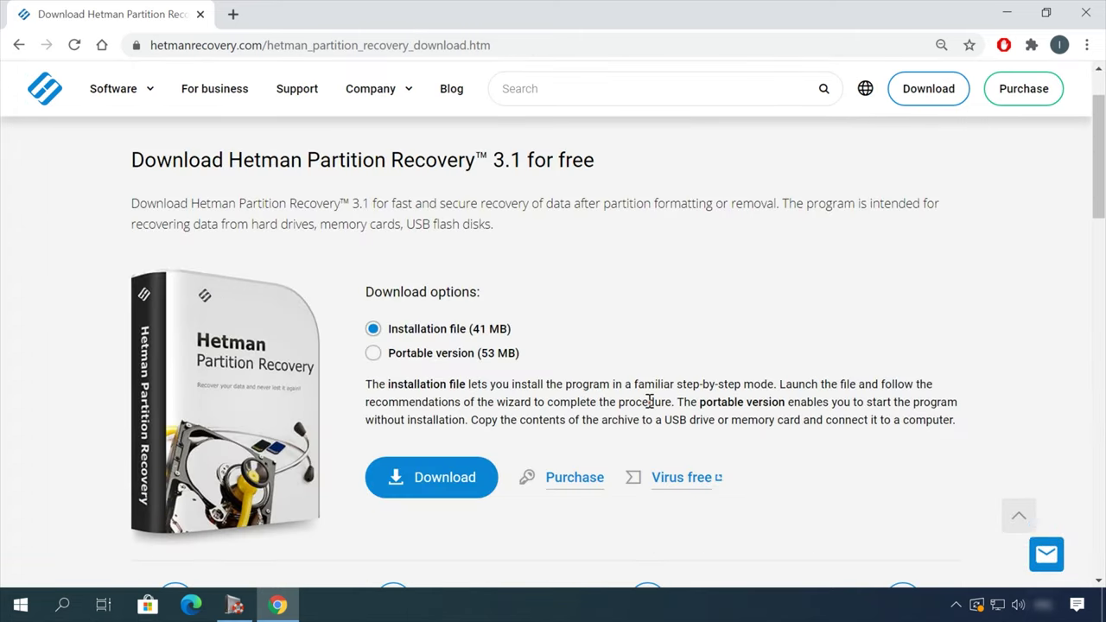
click(439, 489)
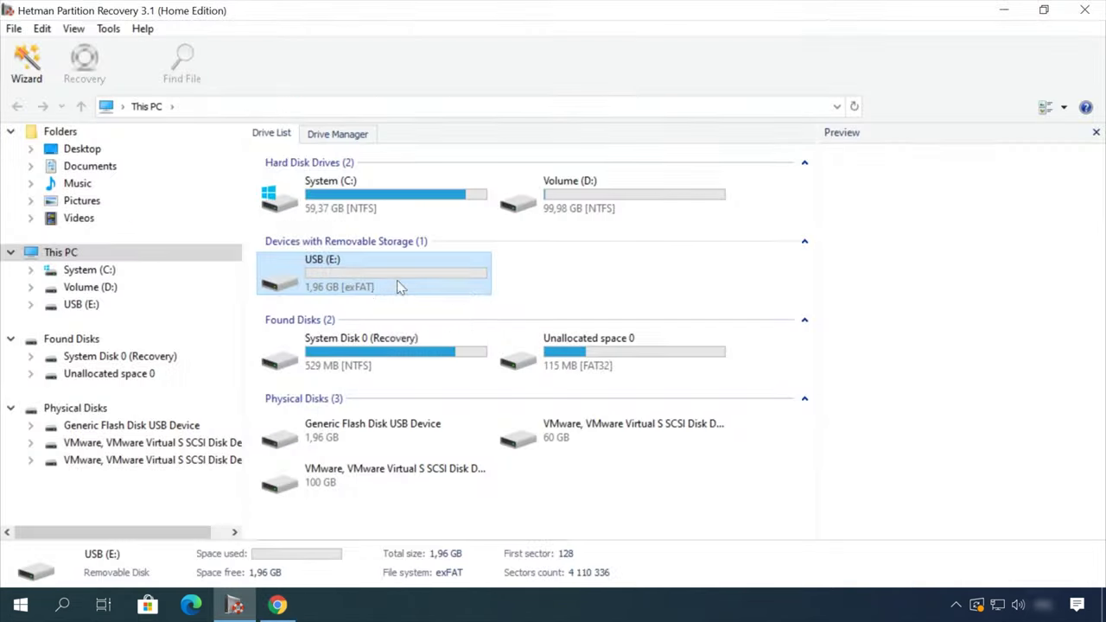
Step: Run a fast scan of the USB (E:) drive in Hetman Partition Recovery and open the deleted Doc folder
double_click(84, 304)
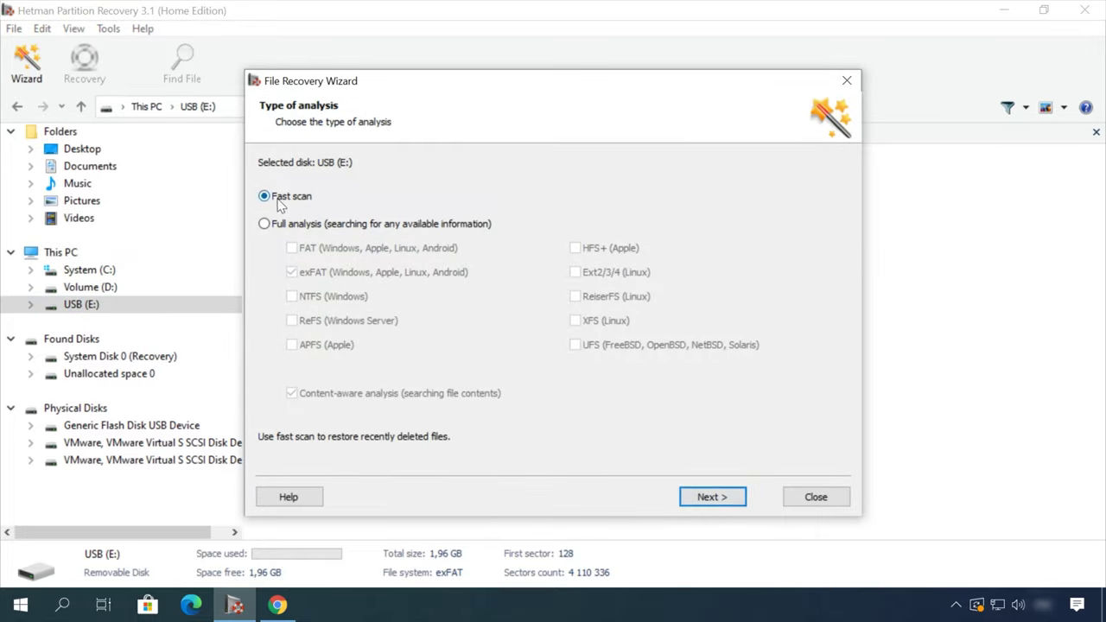
click(710, 498)
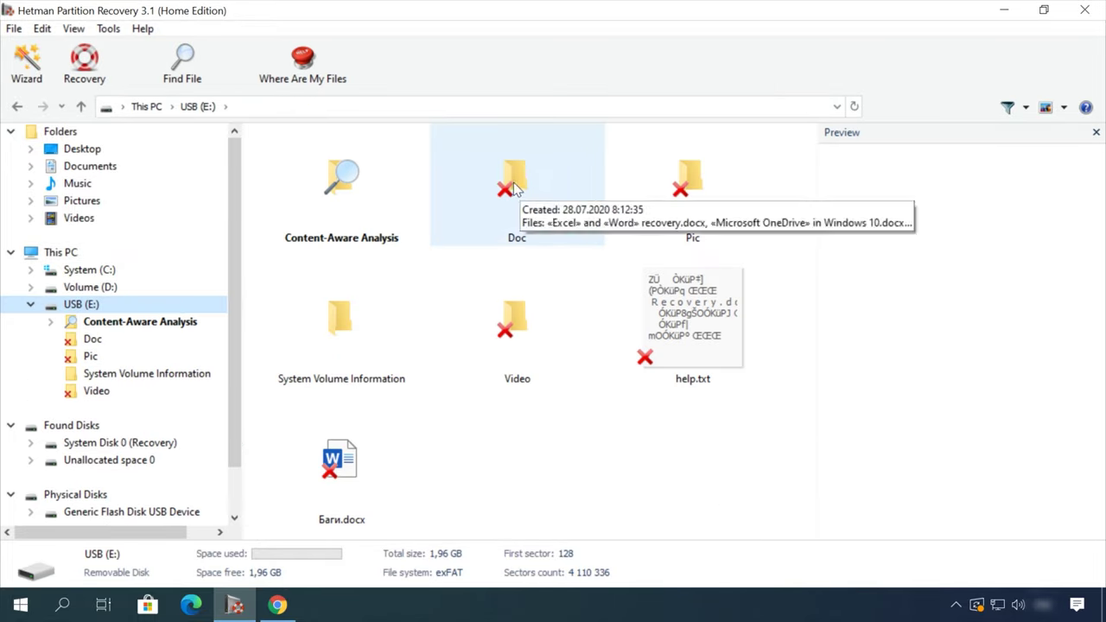
double_click(514, 182)
click(515, 190)
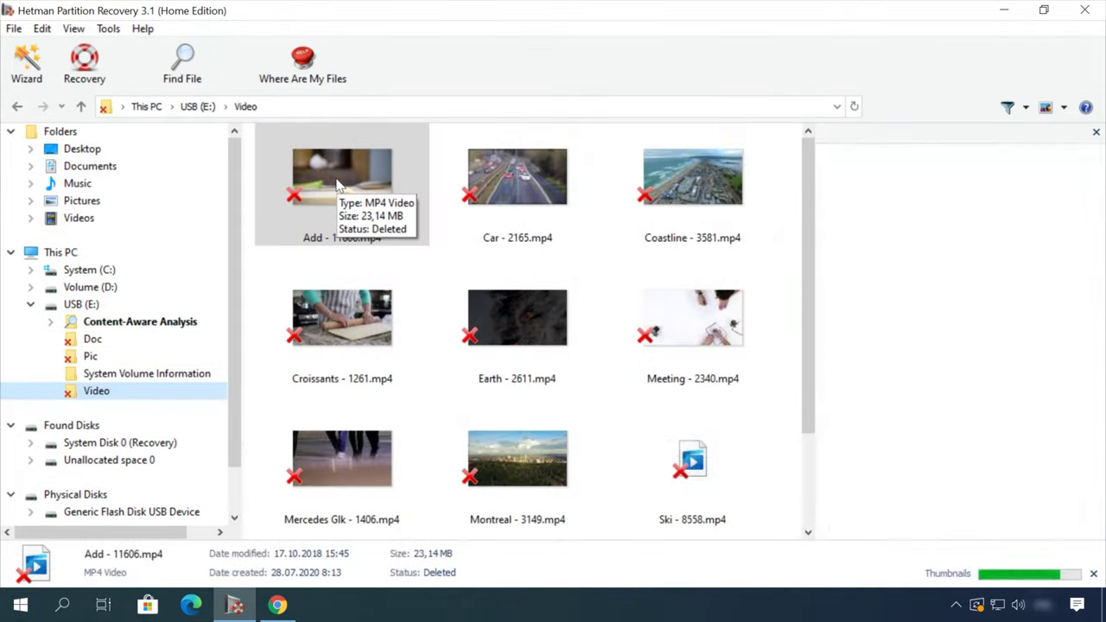
Step: Preview the deleted video Earth - 2611.mp4 from about its midpoint and recover the file
click(486, 296)
click(854, 527)
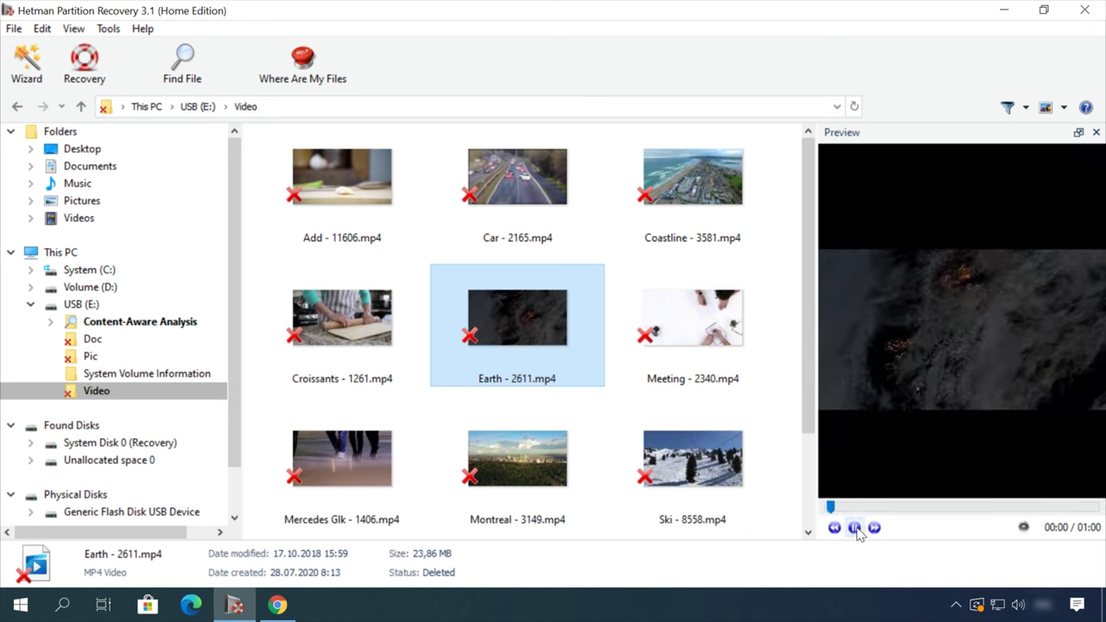
click(949, 507)
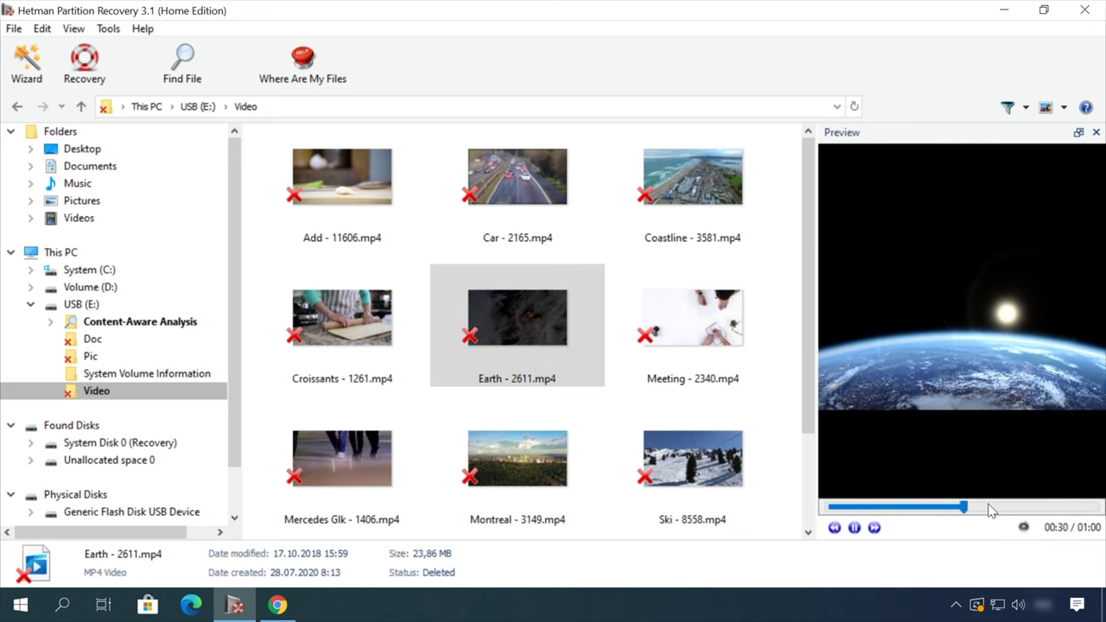
right_click(540, 314)
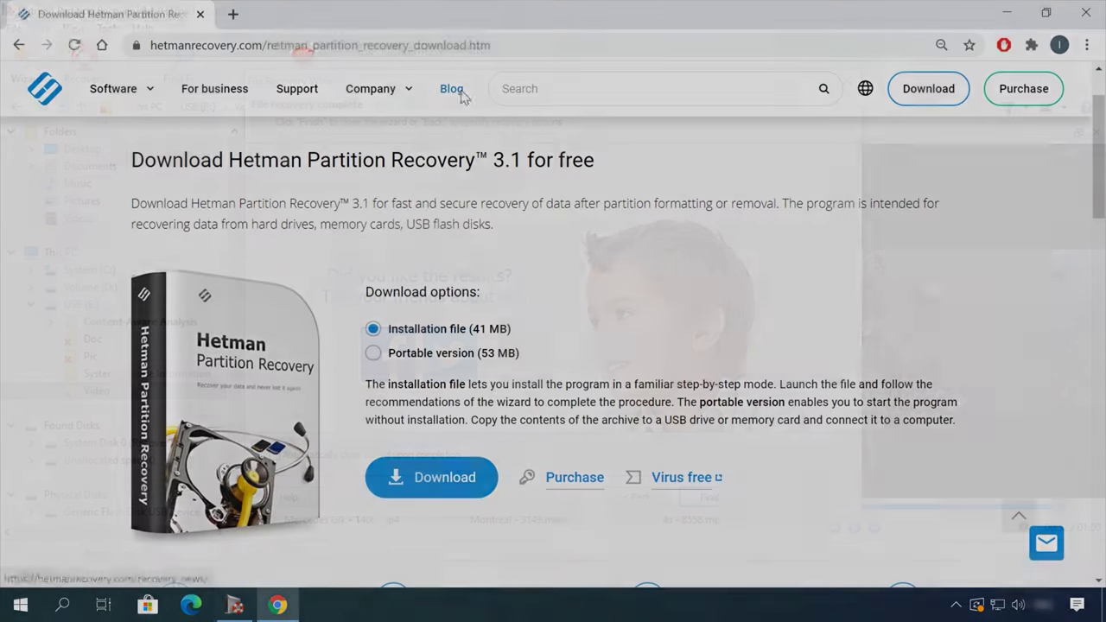
Step: Open the blog article "How to remove files safely from an HDD or SSD in Windows 10" and read through it
click(461, 97)
scroll(74, 424, down, 15)
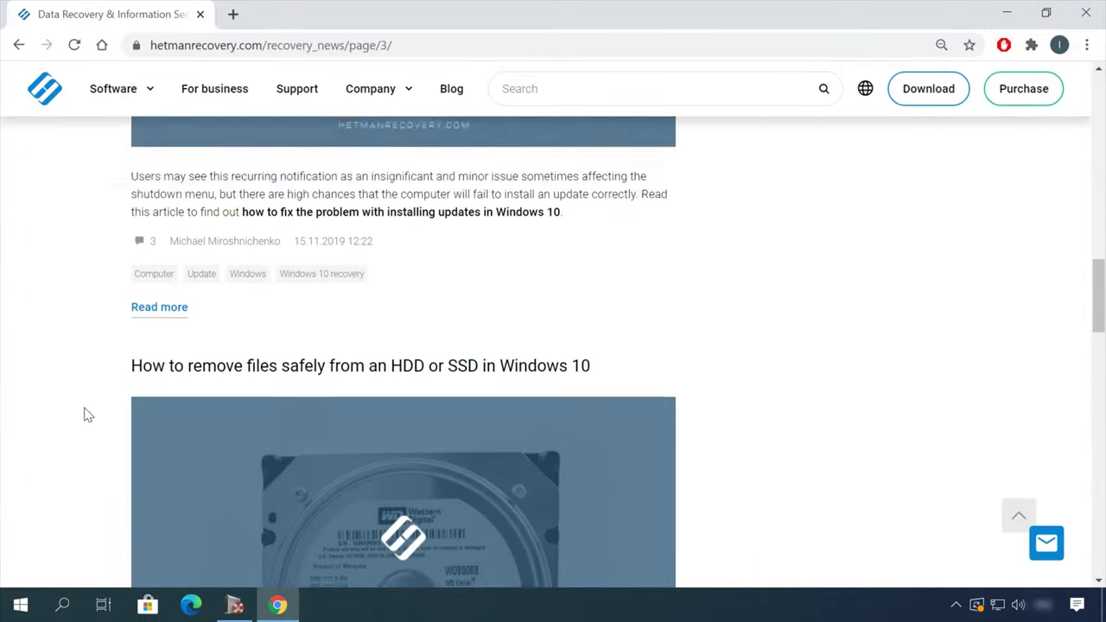
scroll(86, 413, down, 3)
click(502, 133)
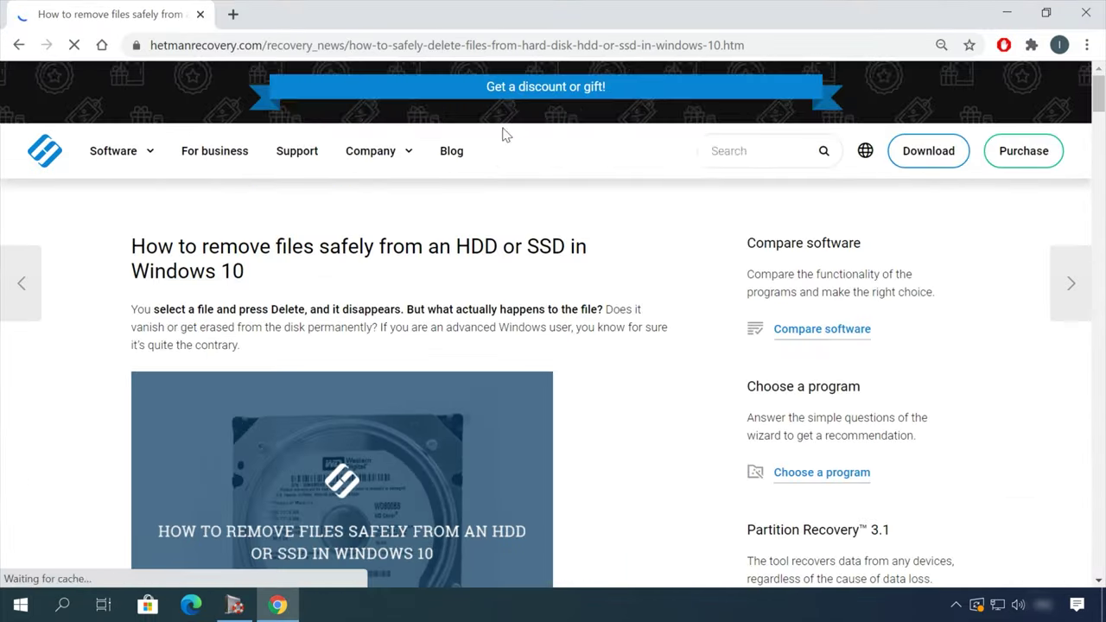
scroll(681, 338, down, 1)
scroll(681, 338, down, 15)
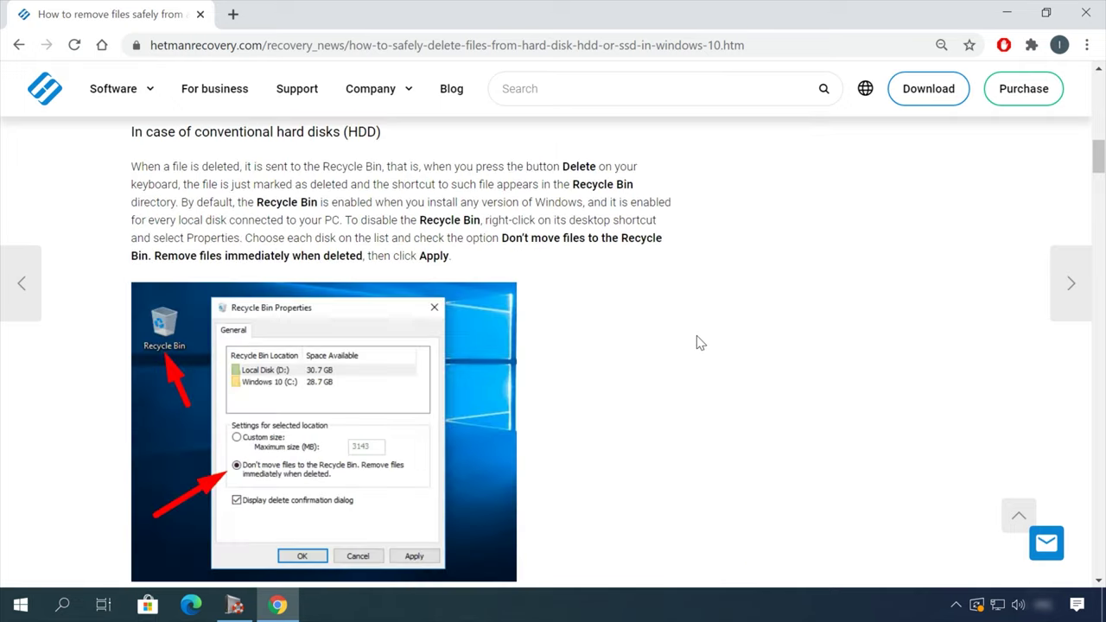
scroll(700, 343, down, 15)
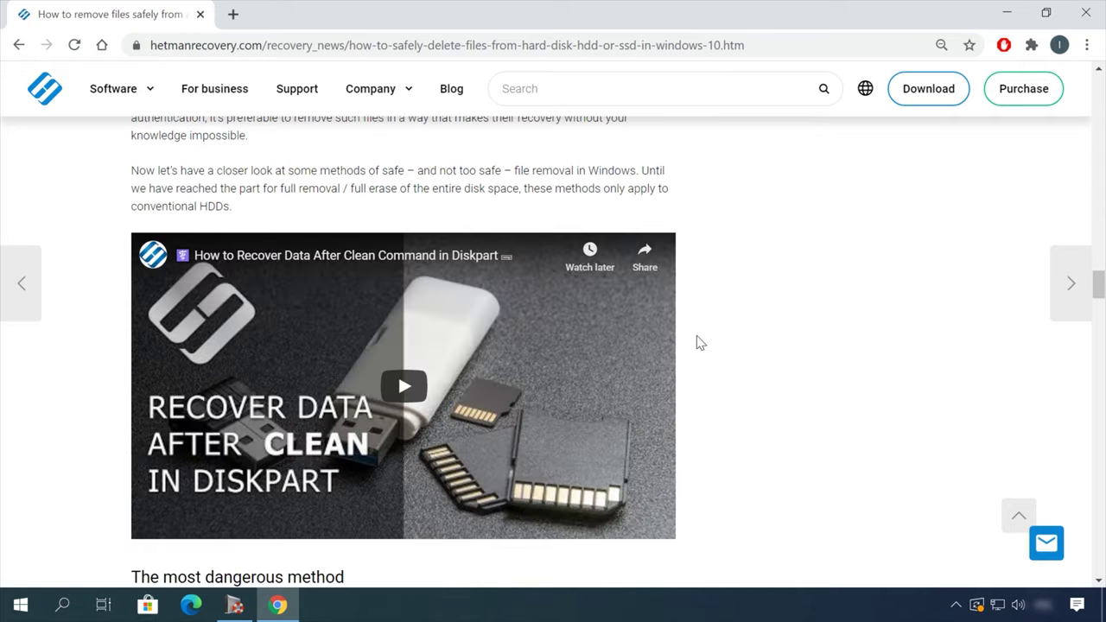
Step: Open the website's contact form and enter "Hello" as the message
click(1044, 542)
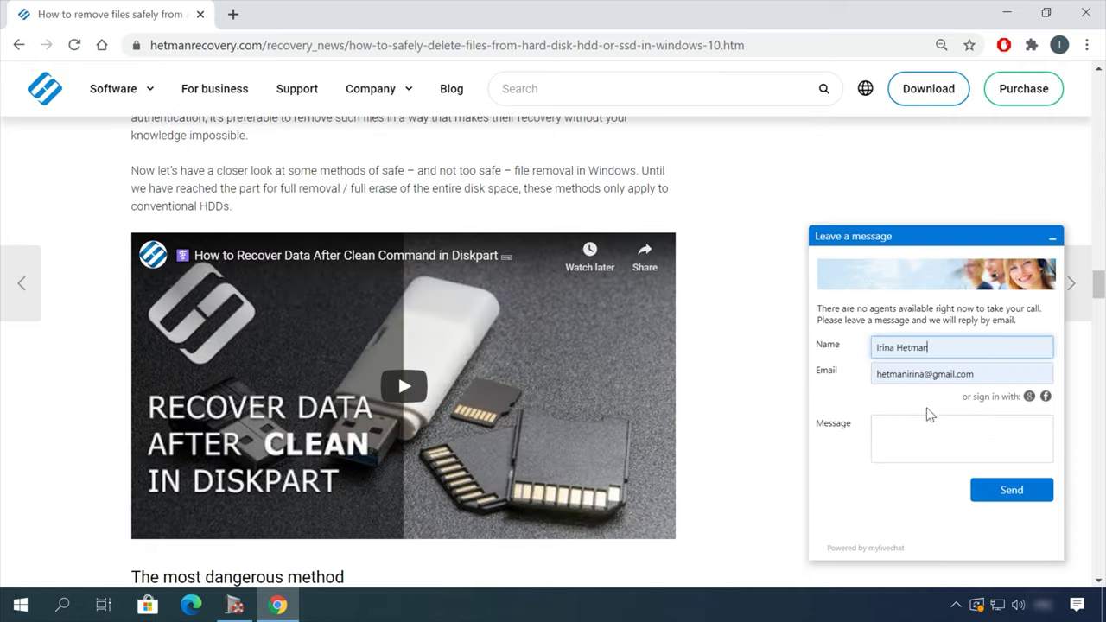
click(926, 428)
text(Hello)
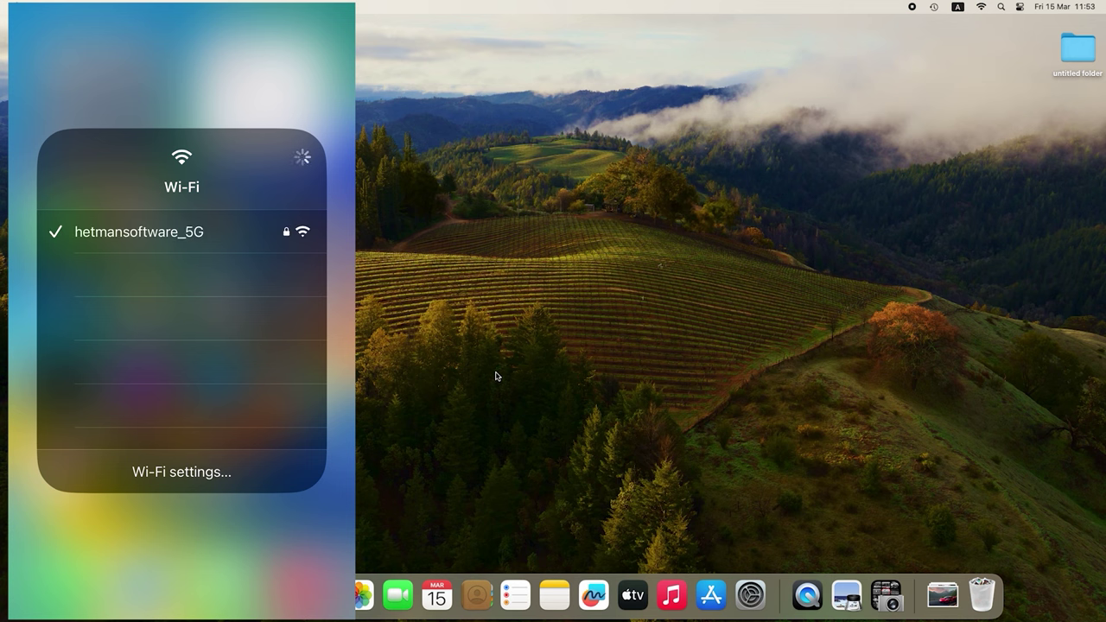
Step: Open the Mac's Wi-Fi network list to check its connection
click(983, 8)
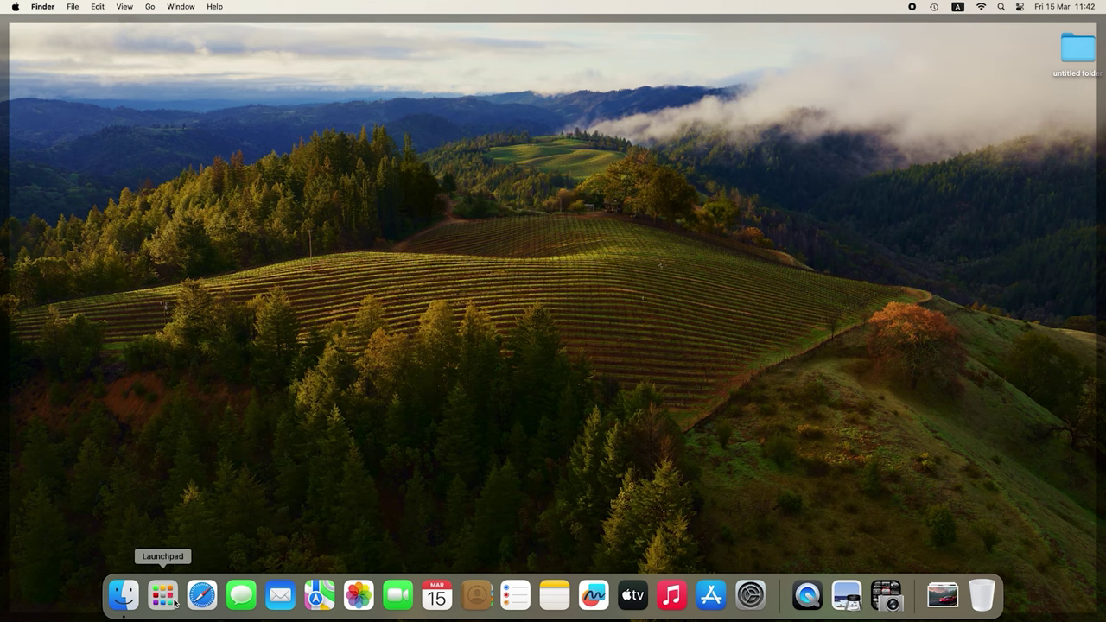
Step: Open Photos and import only the new home-screen recording from MAC's iPhone
click(173, 601)
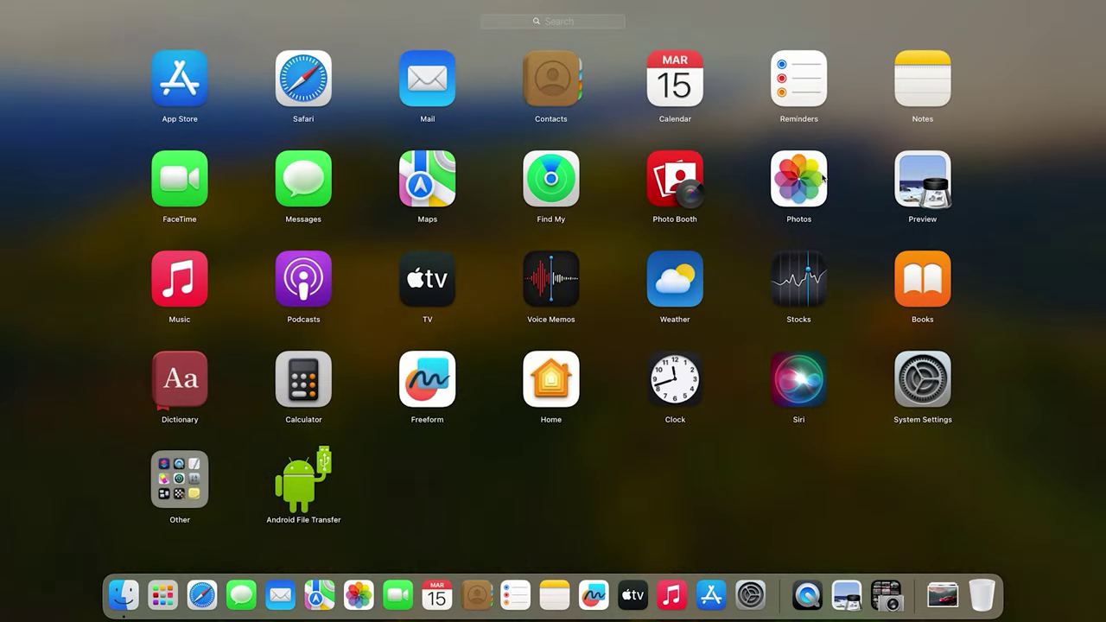
click(359, 610)
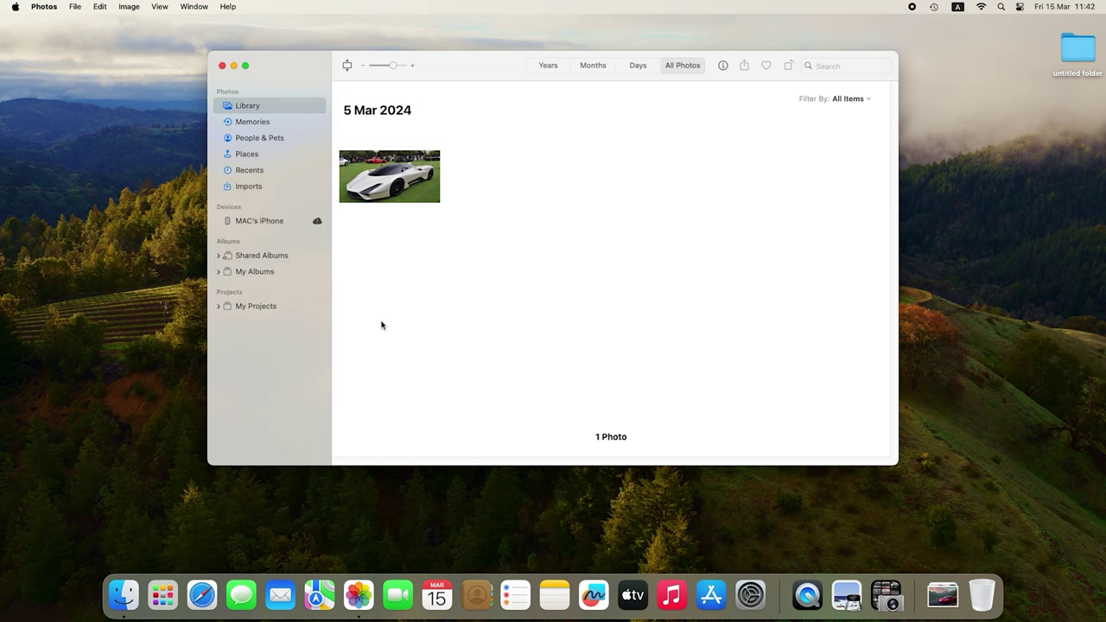
click(267, 221)
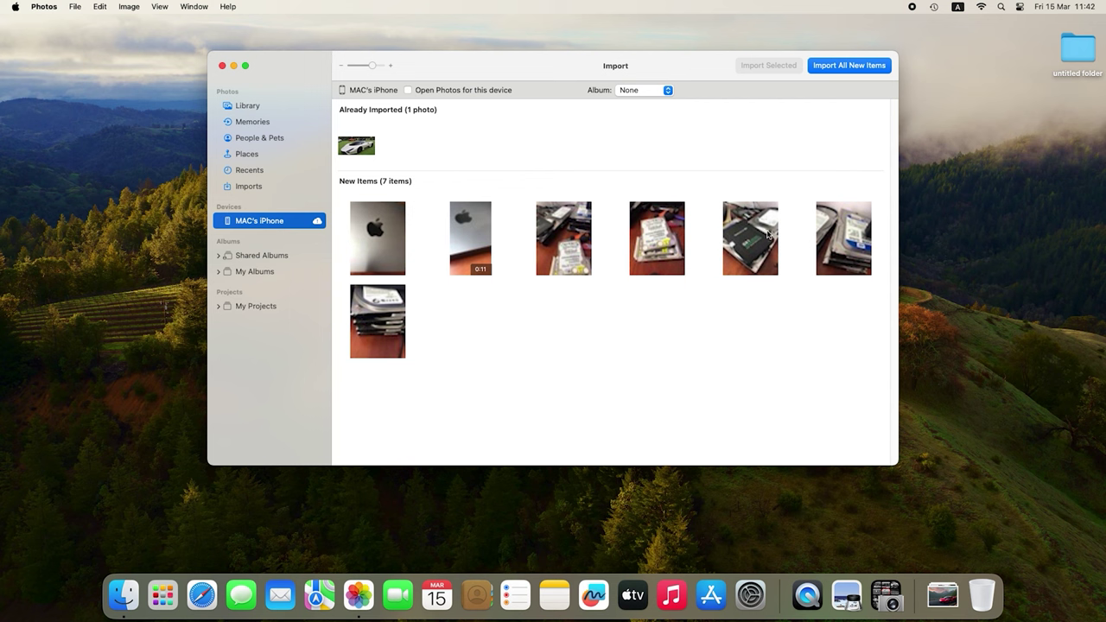
click(488, 346)
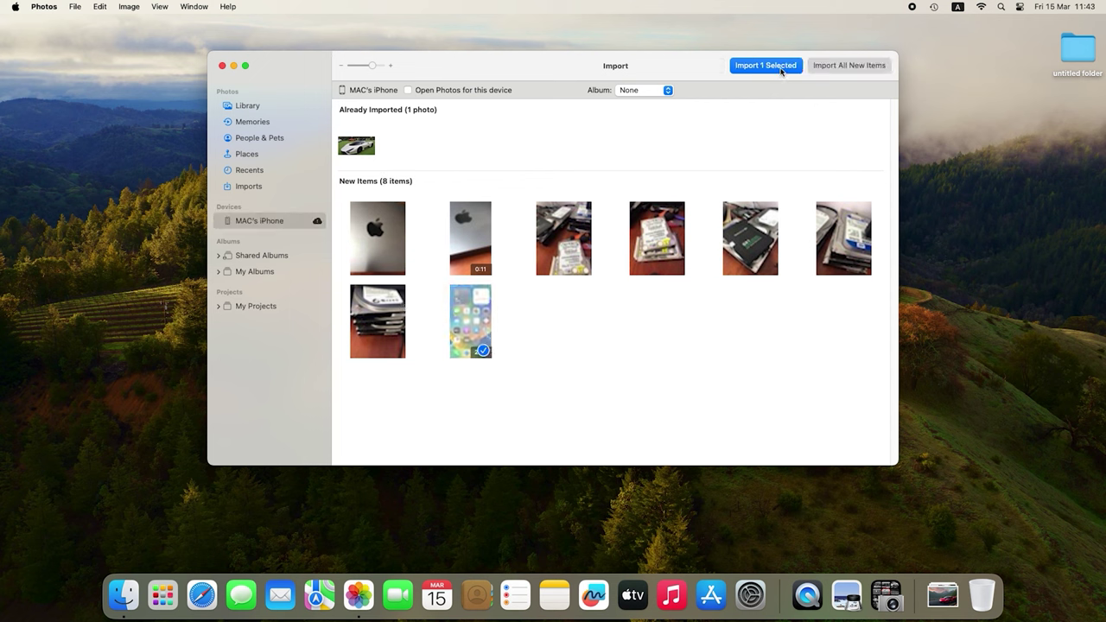
click(781, 69)
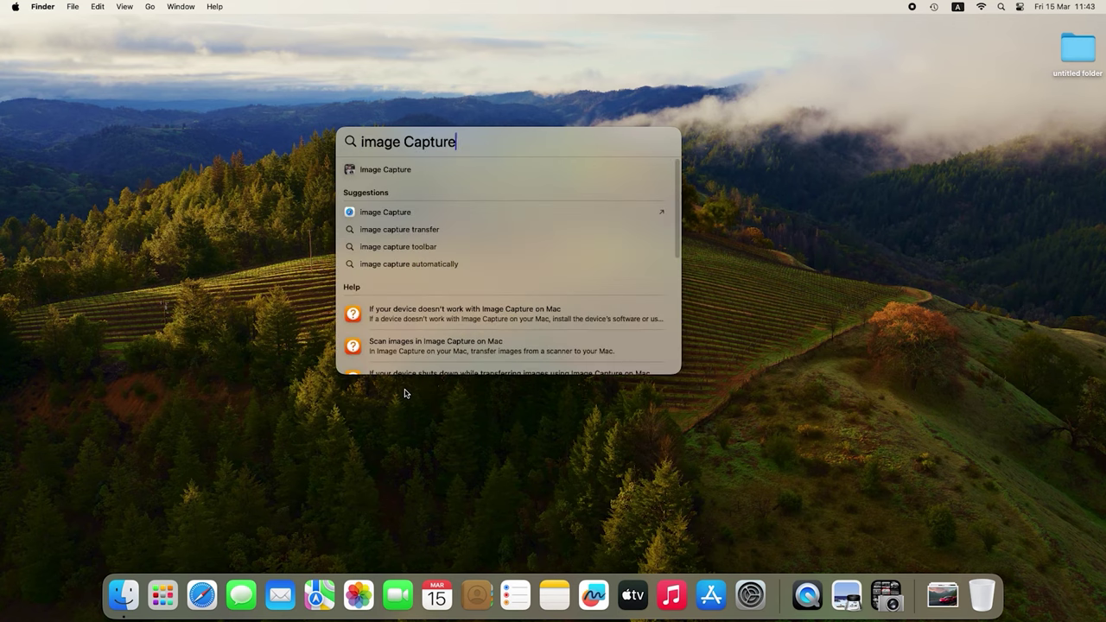
Step: Open Image Capture and download IMG_0002.HEIC from the iPhone to the Pictures folder
click(399, 171)
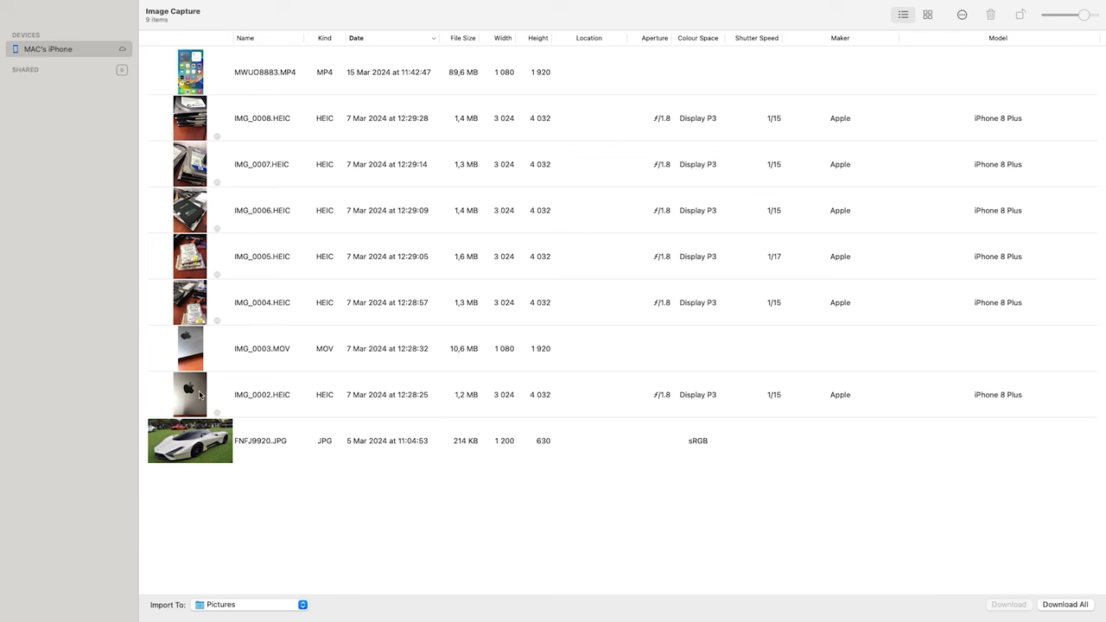
click(242, 395)
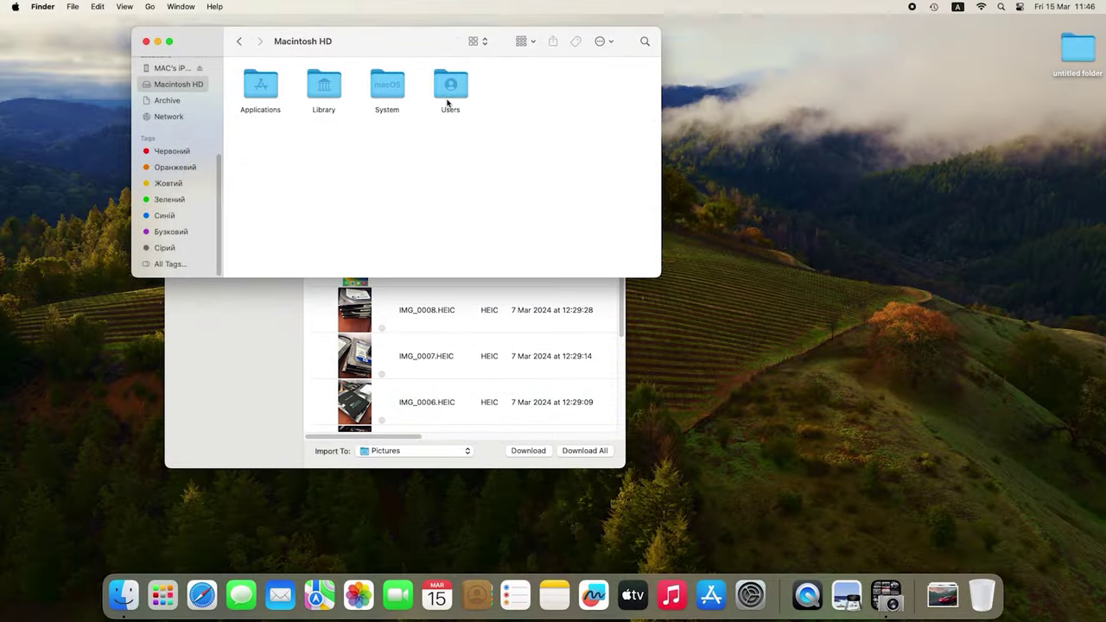
Step: Browse in Finder through Users and mac to Pictures and check the downloaded IMG_0002.HEIC and IMG_0002.MOV files
click(450, 97)
double_click(450, 97)
double_click(258, 94)
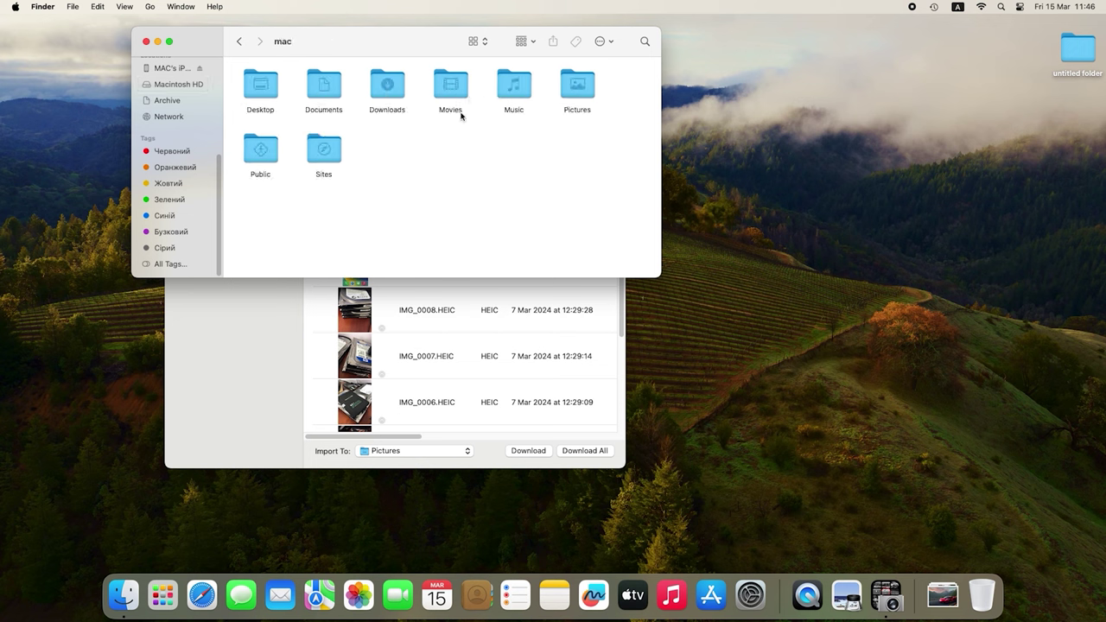
double_click(576, 98)
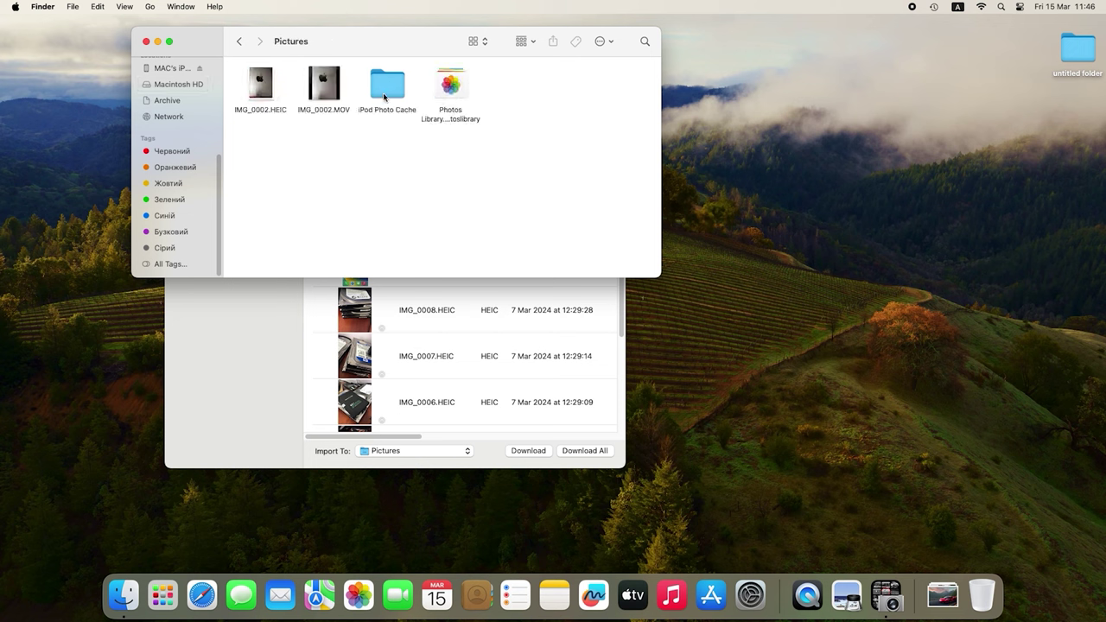
click(262, 101)
click(323, 83)
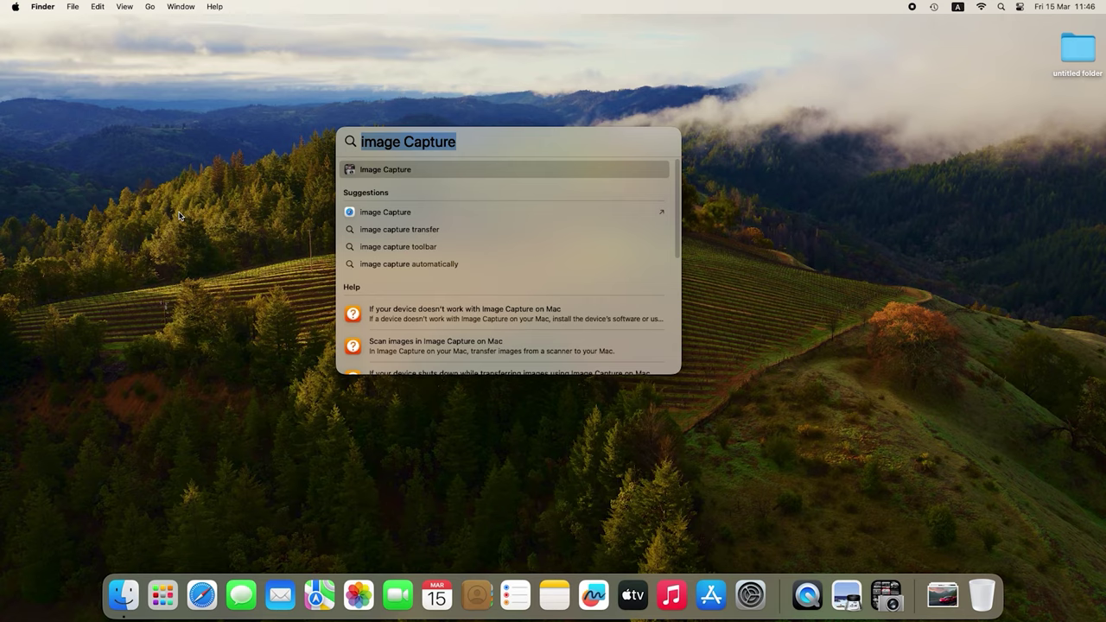
Step: Find and open Preview, and start an import from MAC's iPhone
text(preview)
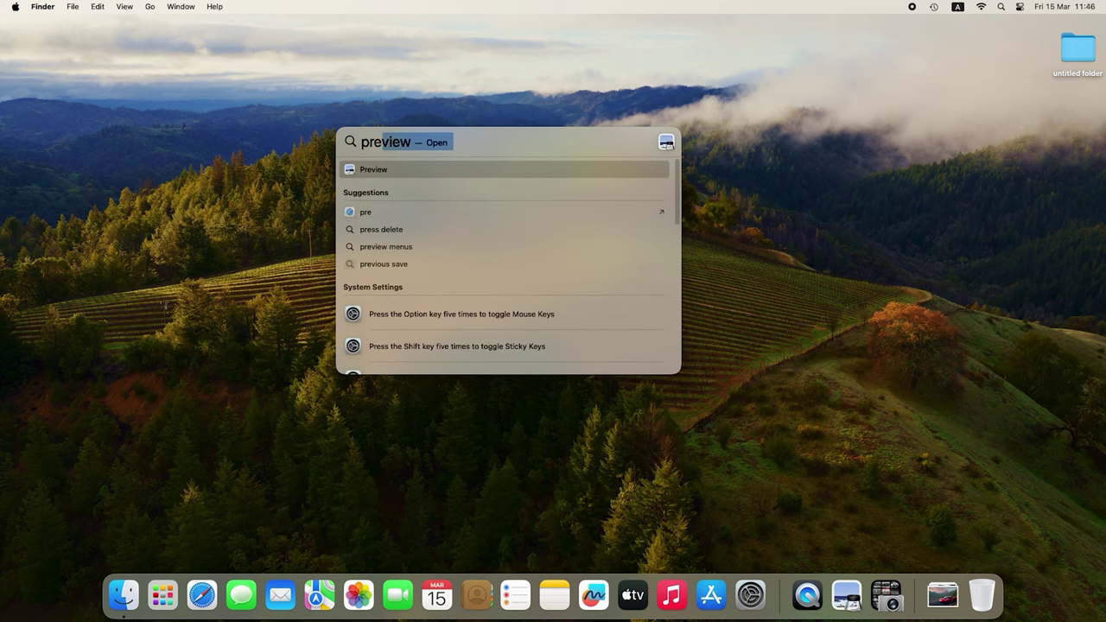
click(379, 171)
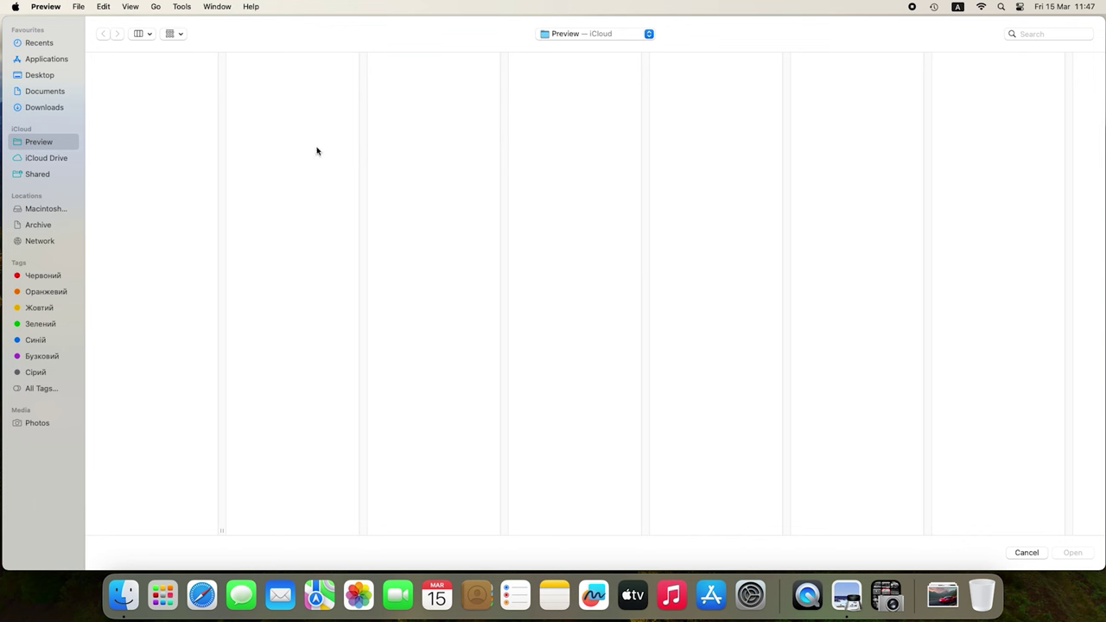
click(78, 7)
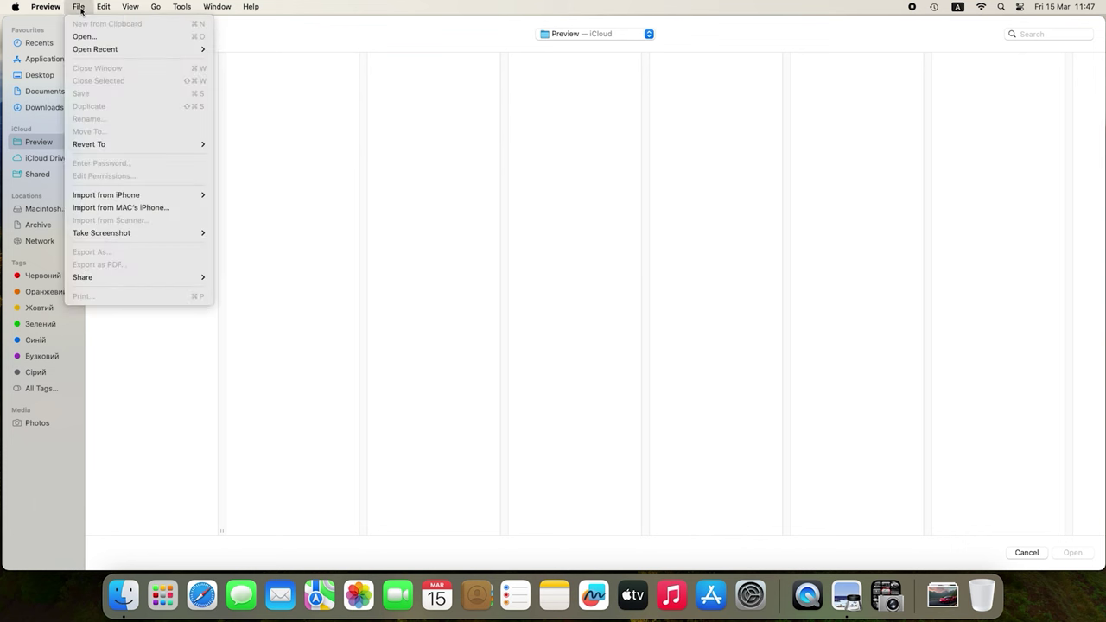
click(167, 209)
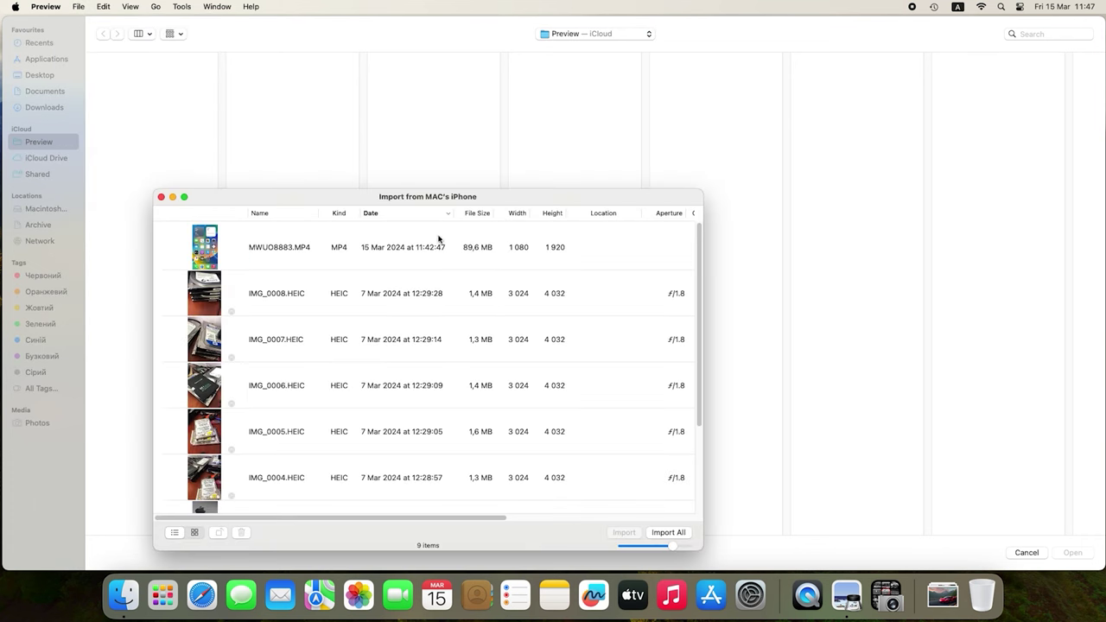
Step: Import only IMG_0006.HEIC from MAC's iPhone, using the Preview folder in iCloud as the destination
drag(548, 204, 583, 87)
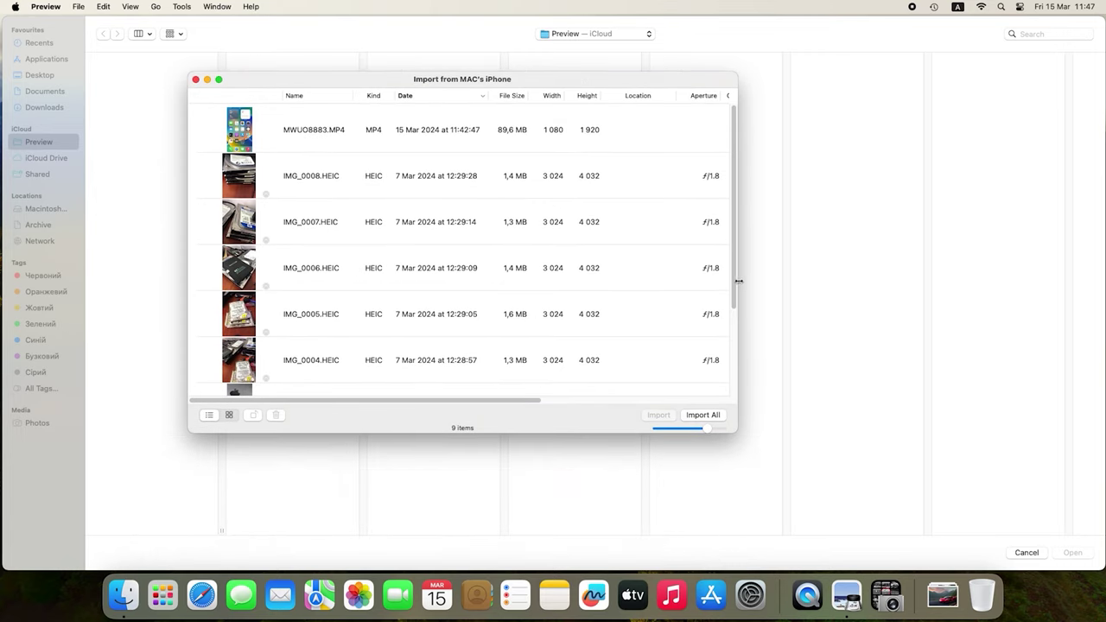
drag(735, 284, 736, 250)
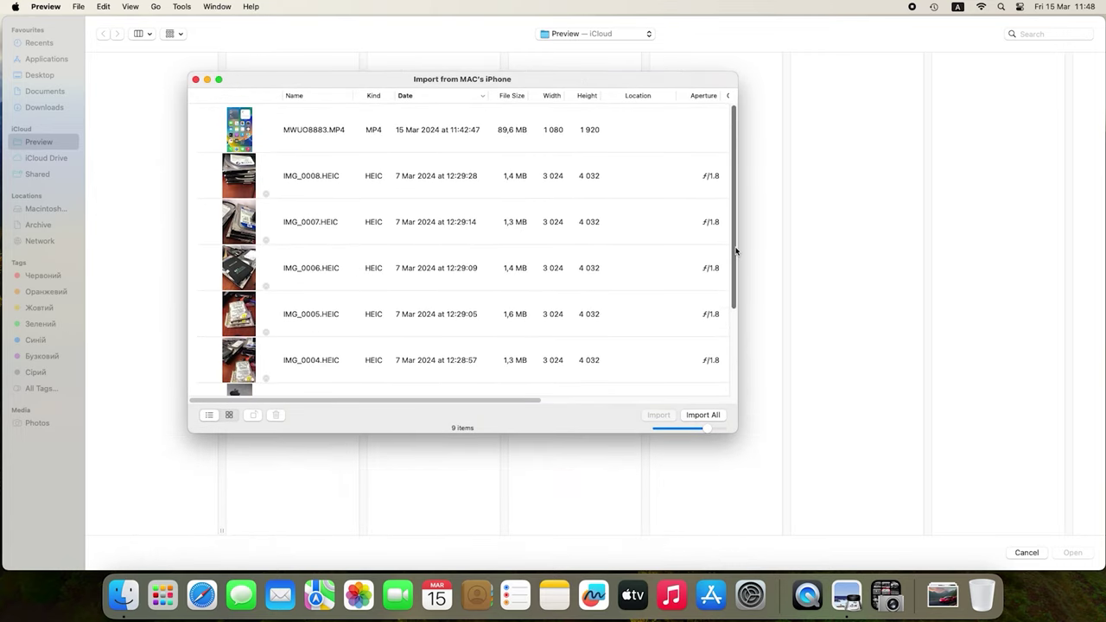
click(320, 274)
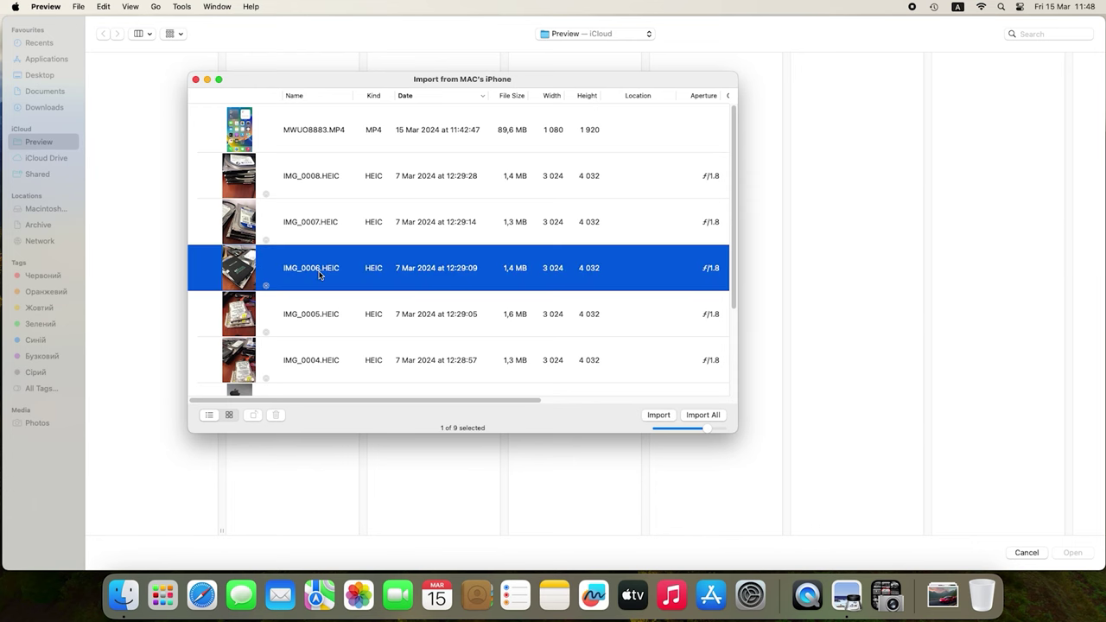
click(659, 416)
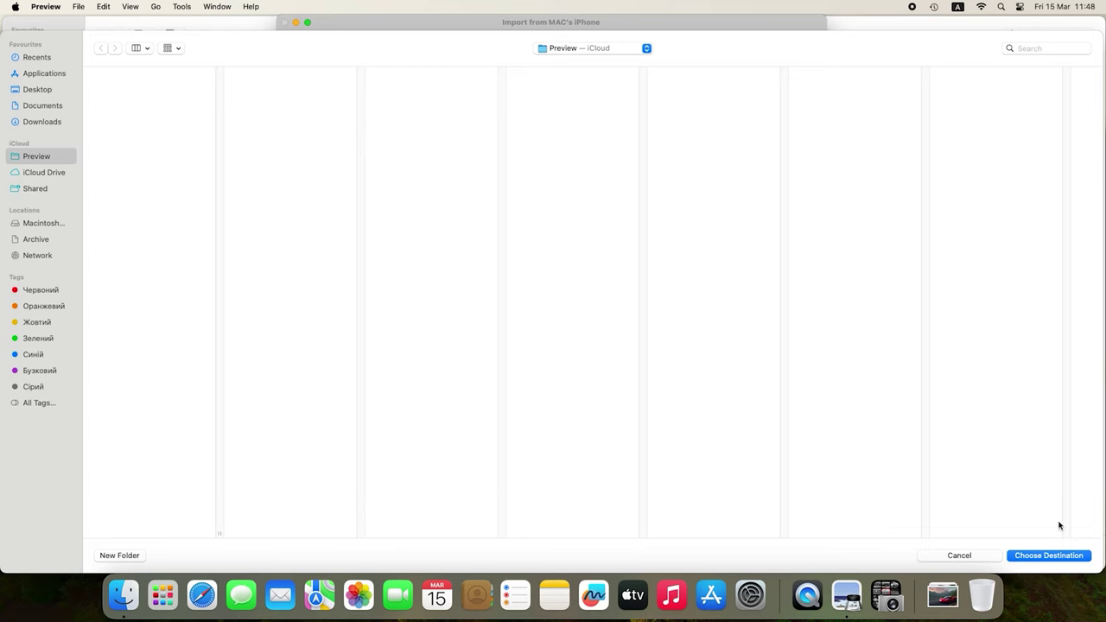
click(1053, 556)
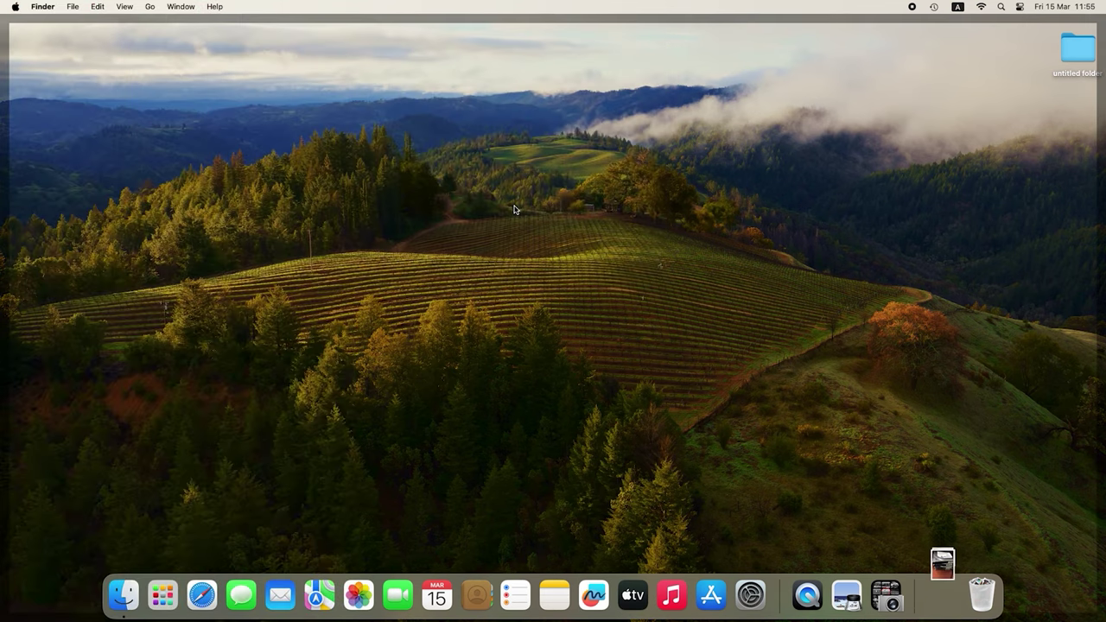
Step: Show the photo received over AirDrop in Finder, view IMG_0007.HEIC from Downloads, and close the image
mouse_move(1002, 62)
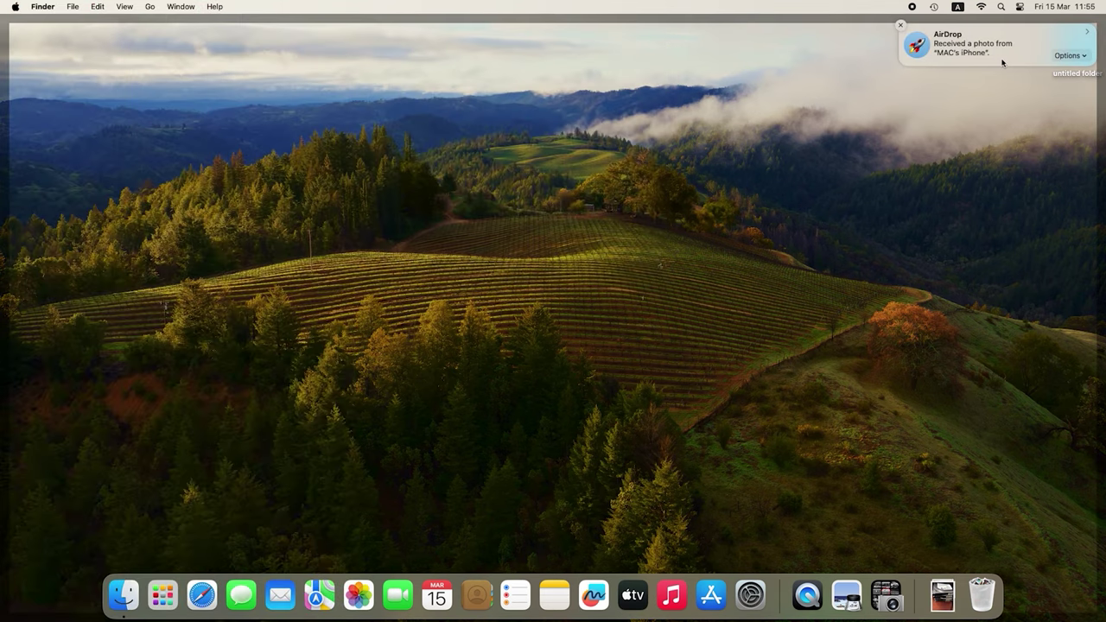
click(1086, 56)
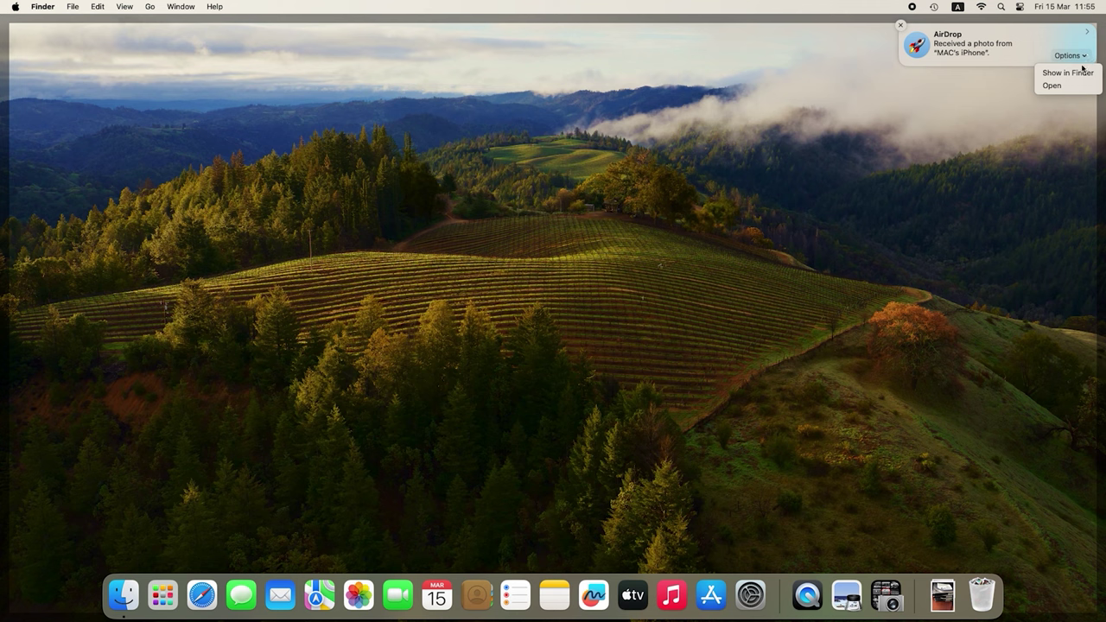
click(1068, 73)
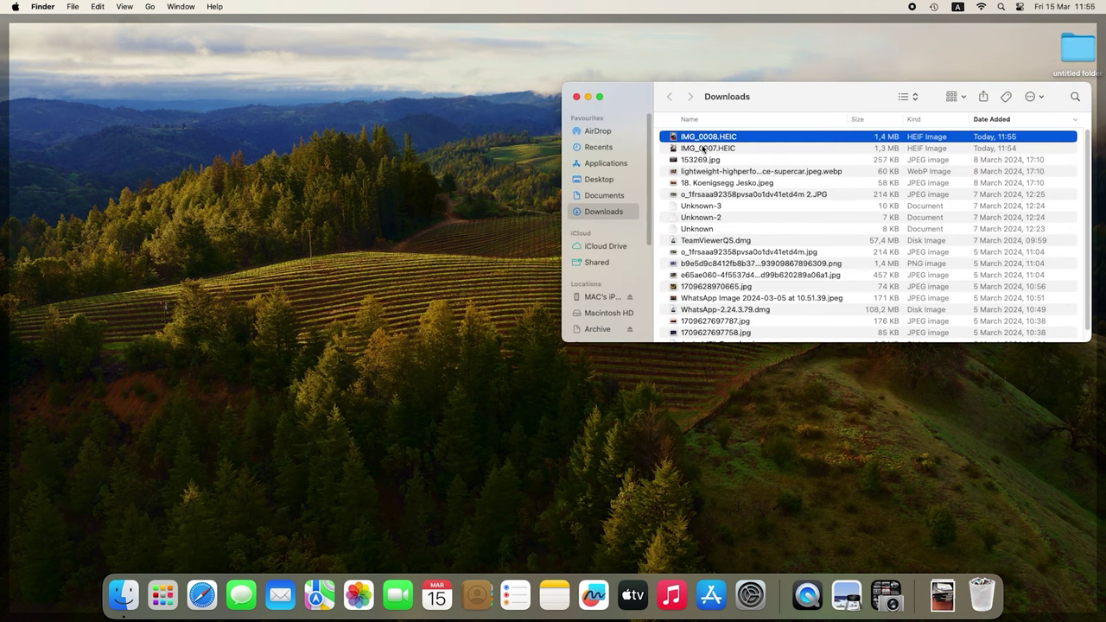
double_click(710, 149)
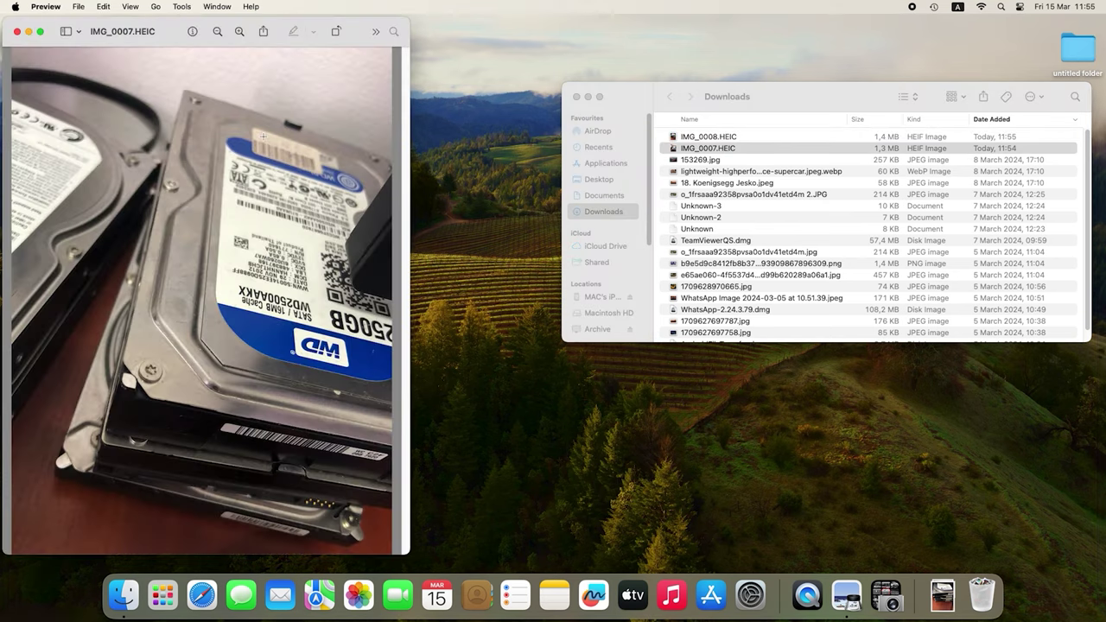
click(17, 32)
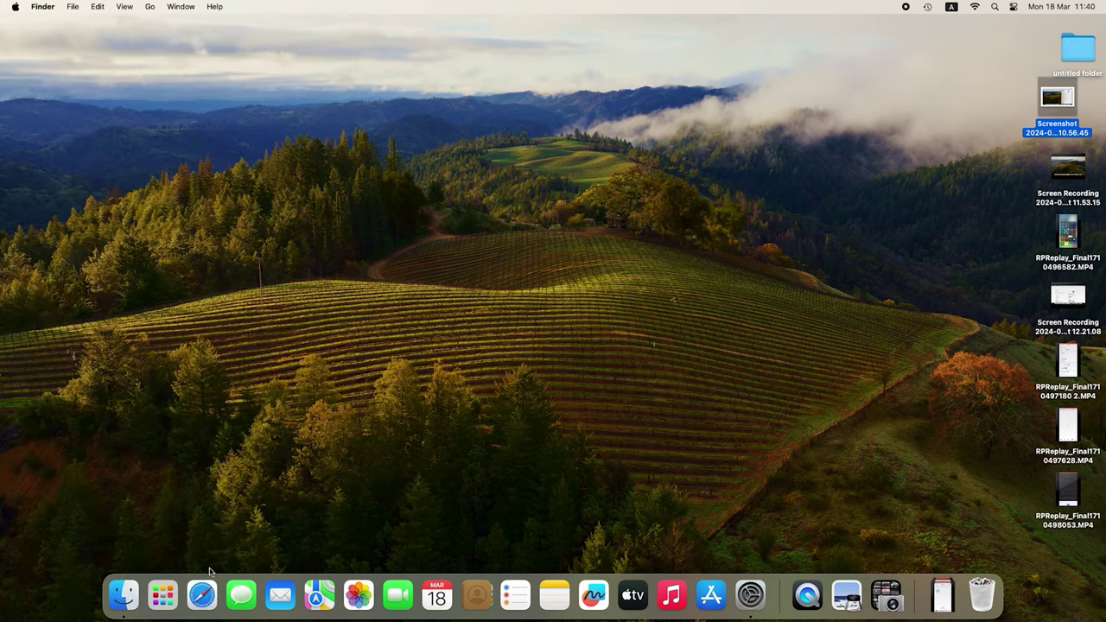
Step: Browse in Finder to iCloud Drive's Preview folder and open the JPG image stored beside IMG_0006.MOV
click(125, 595)
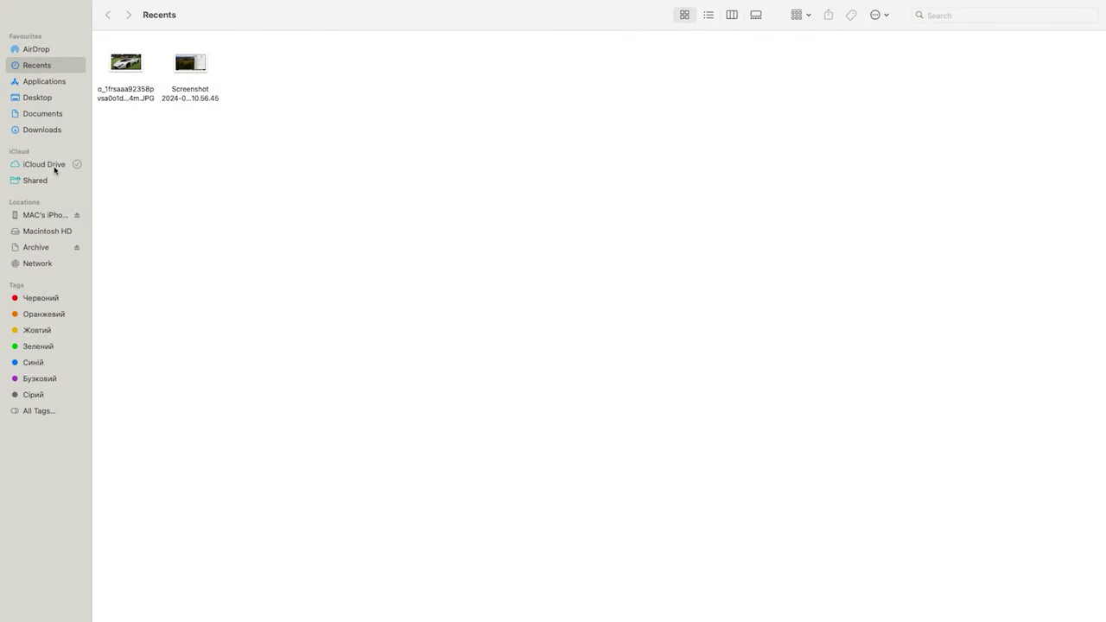
click(47, 164)
double_click(126, 69)
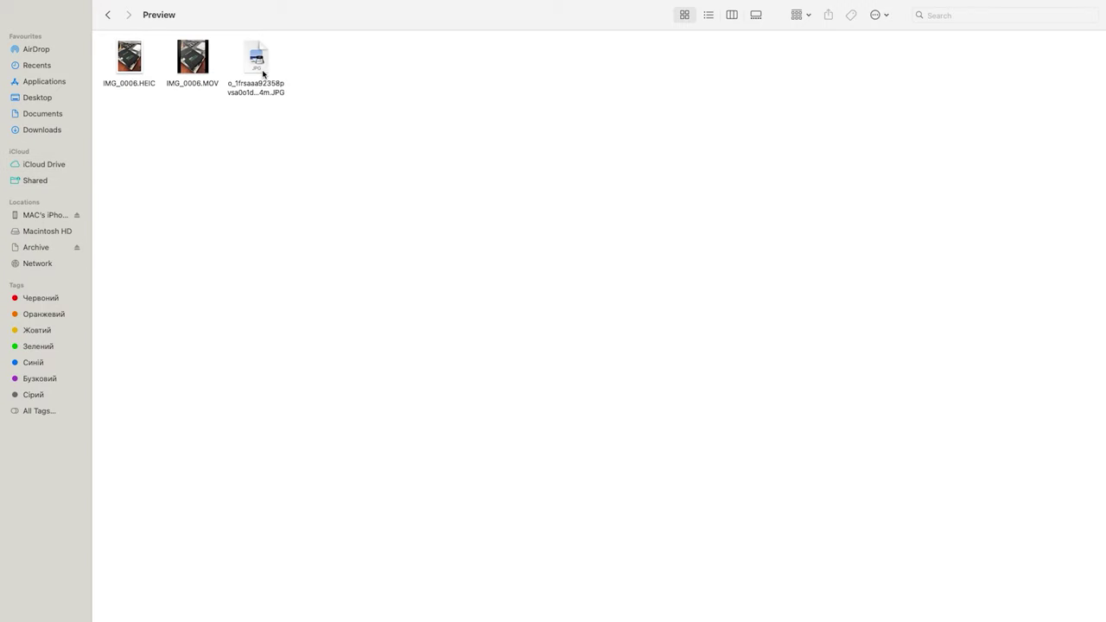
click(264, 74)
double_click(263, 74)
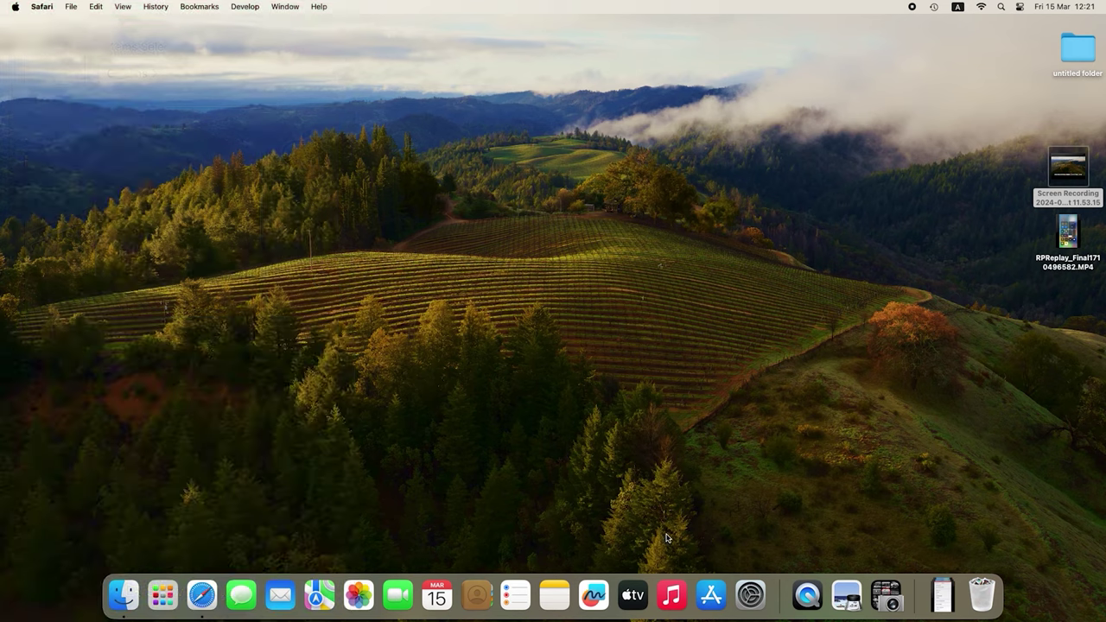
Step: Switch to Safari, search for dropbox, and go to the All files list on dropbox.com
click(202, 594)
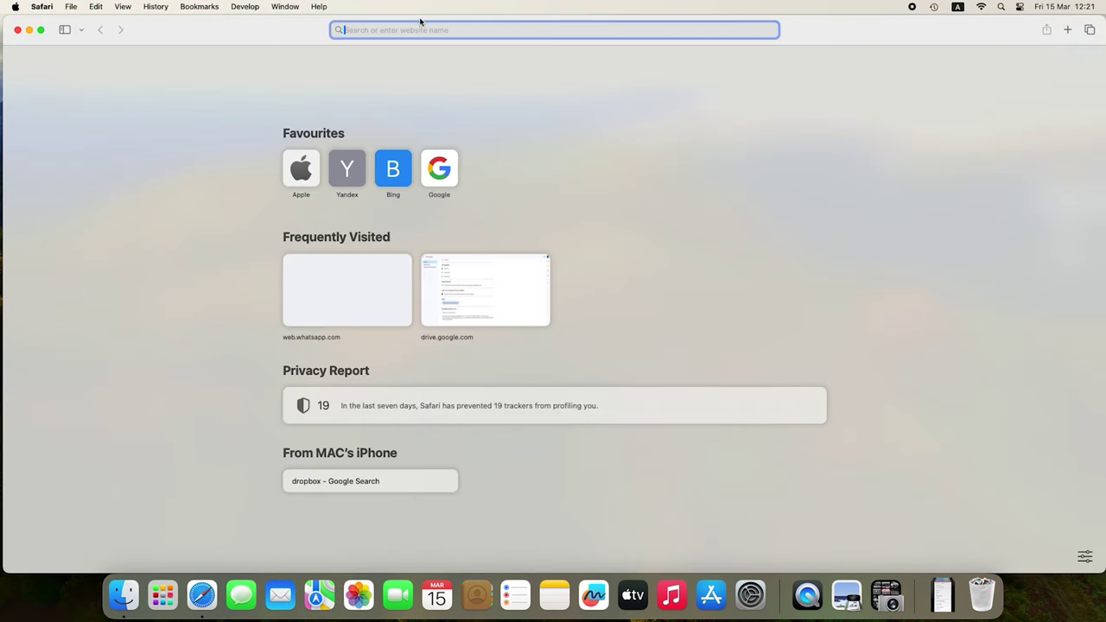
text(dropbox — Search Google)
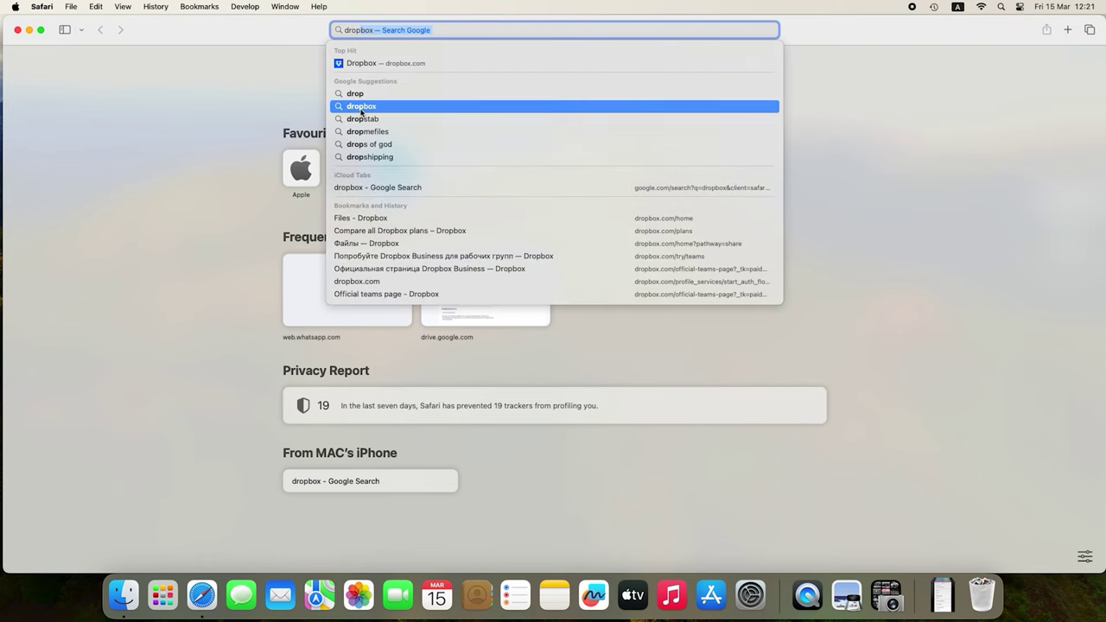
click(362, 106)
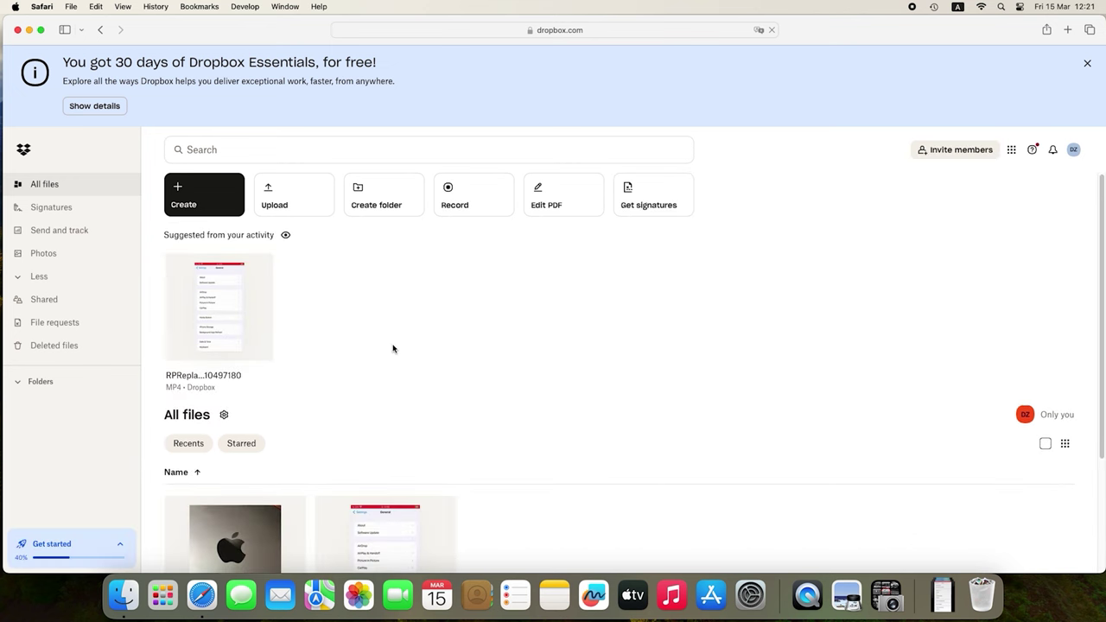
scroll(393, 348, down, 4)
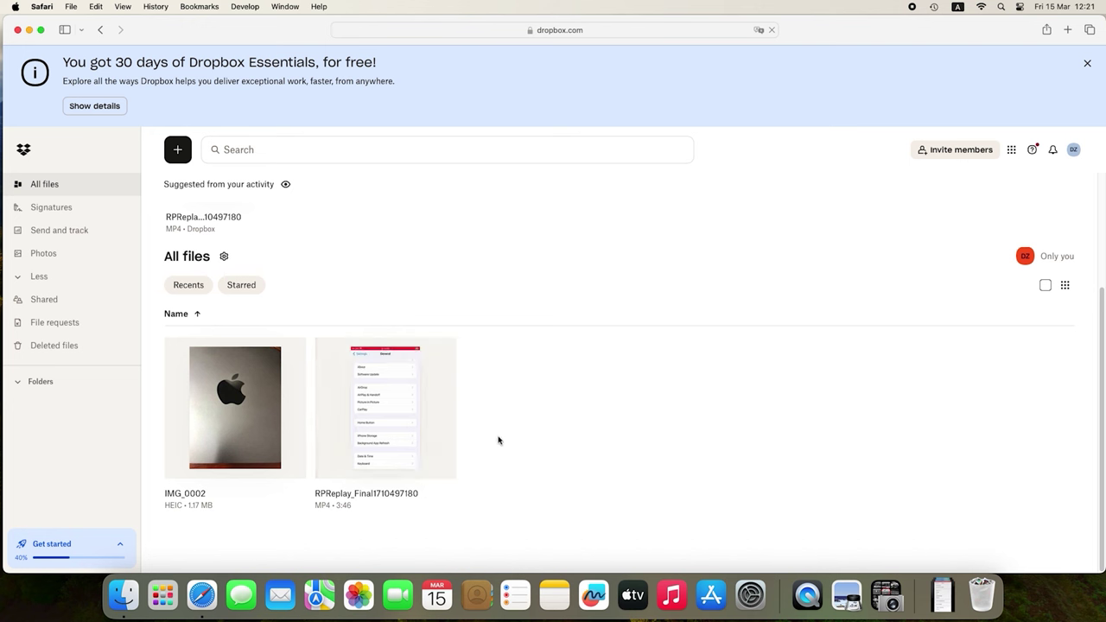
Step: Download IMG_0002 from Dropbox, allowing downloads from dropbox.com, and open the downloaded IMG_0002.HEIC
click(249, 422)
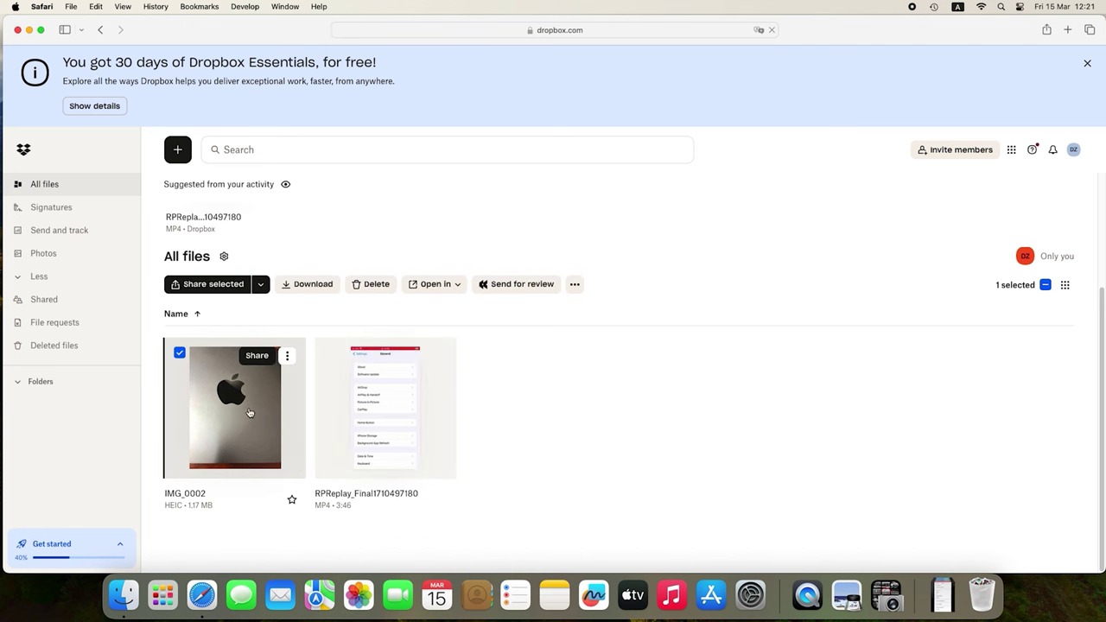
click(313, 285)
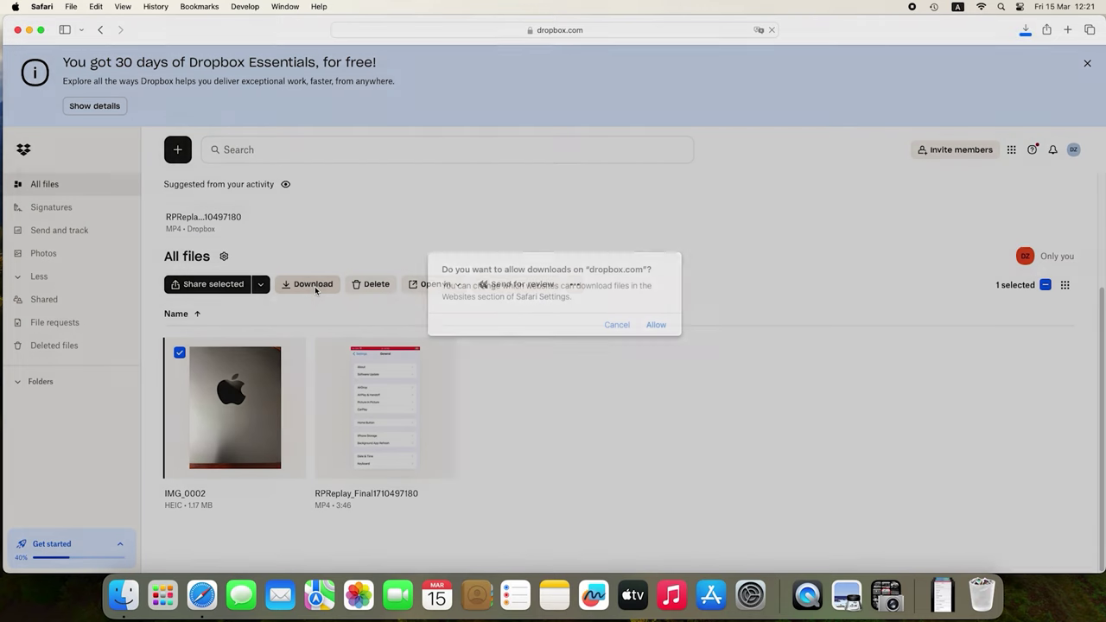
click(656, 325)
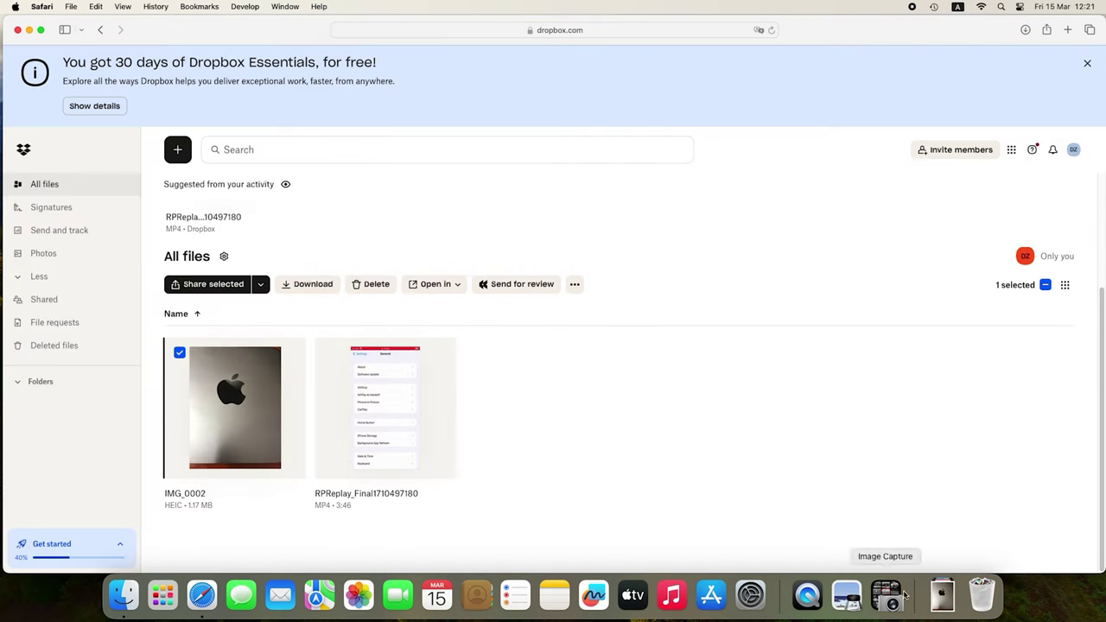
click(943, 593)
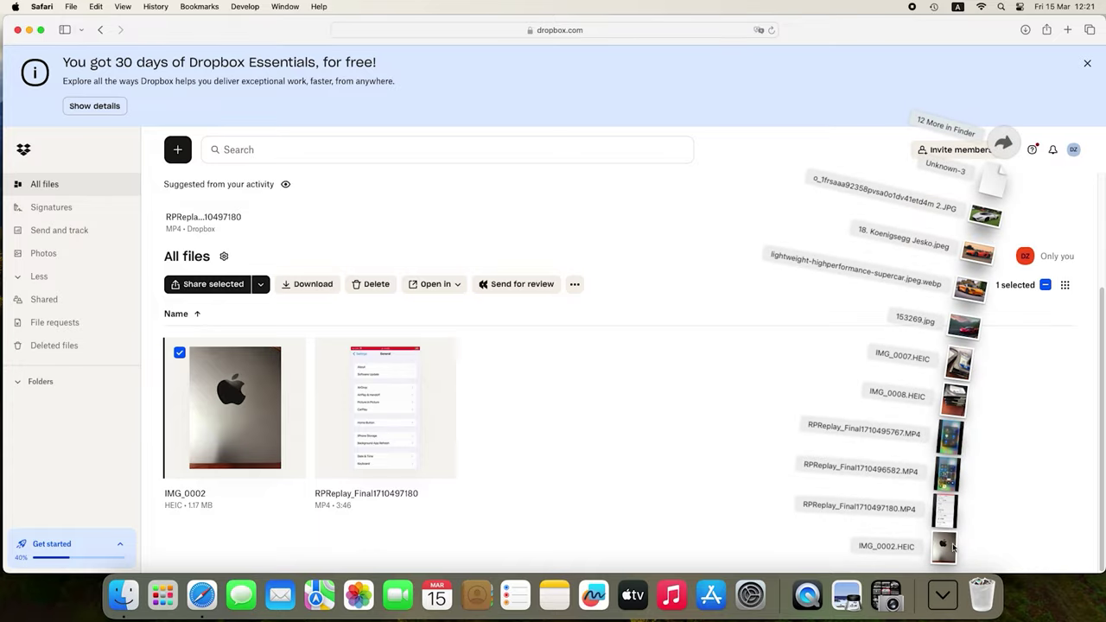
click(947, 557)
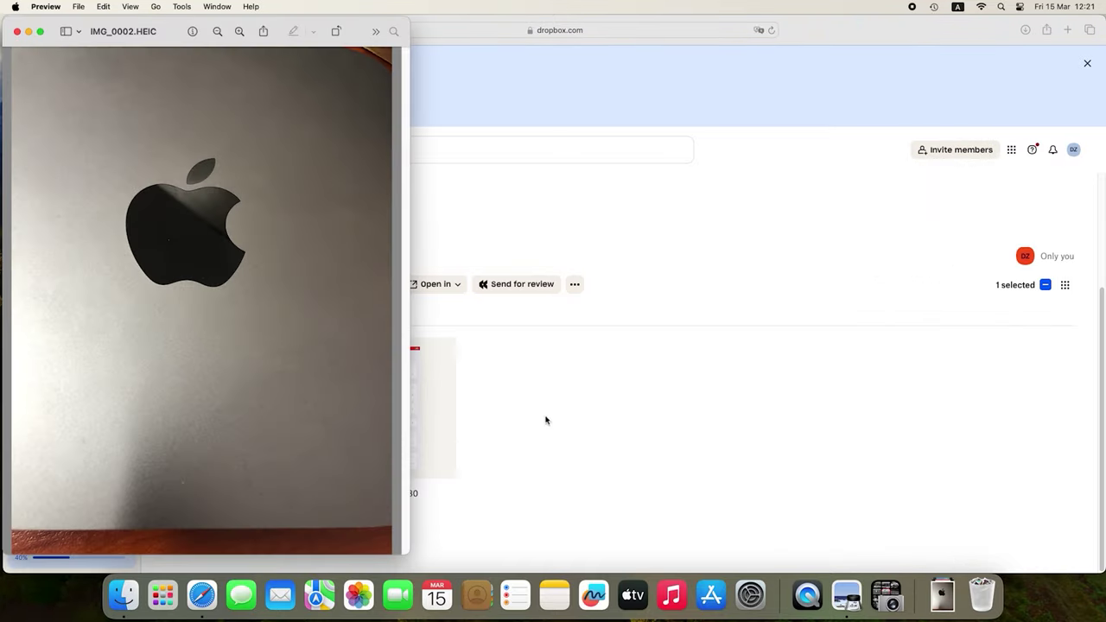